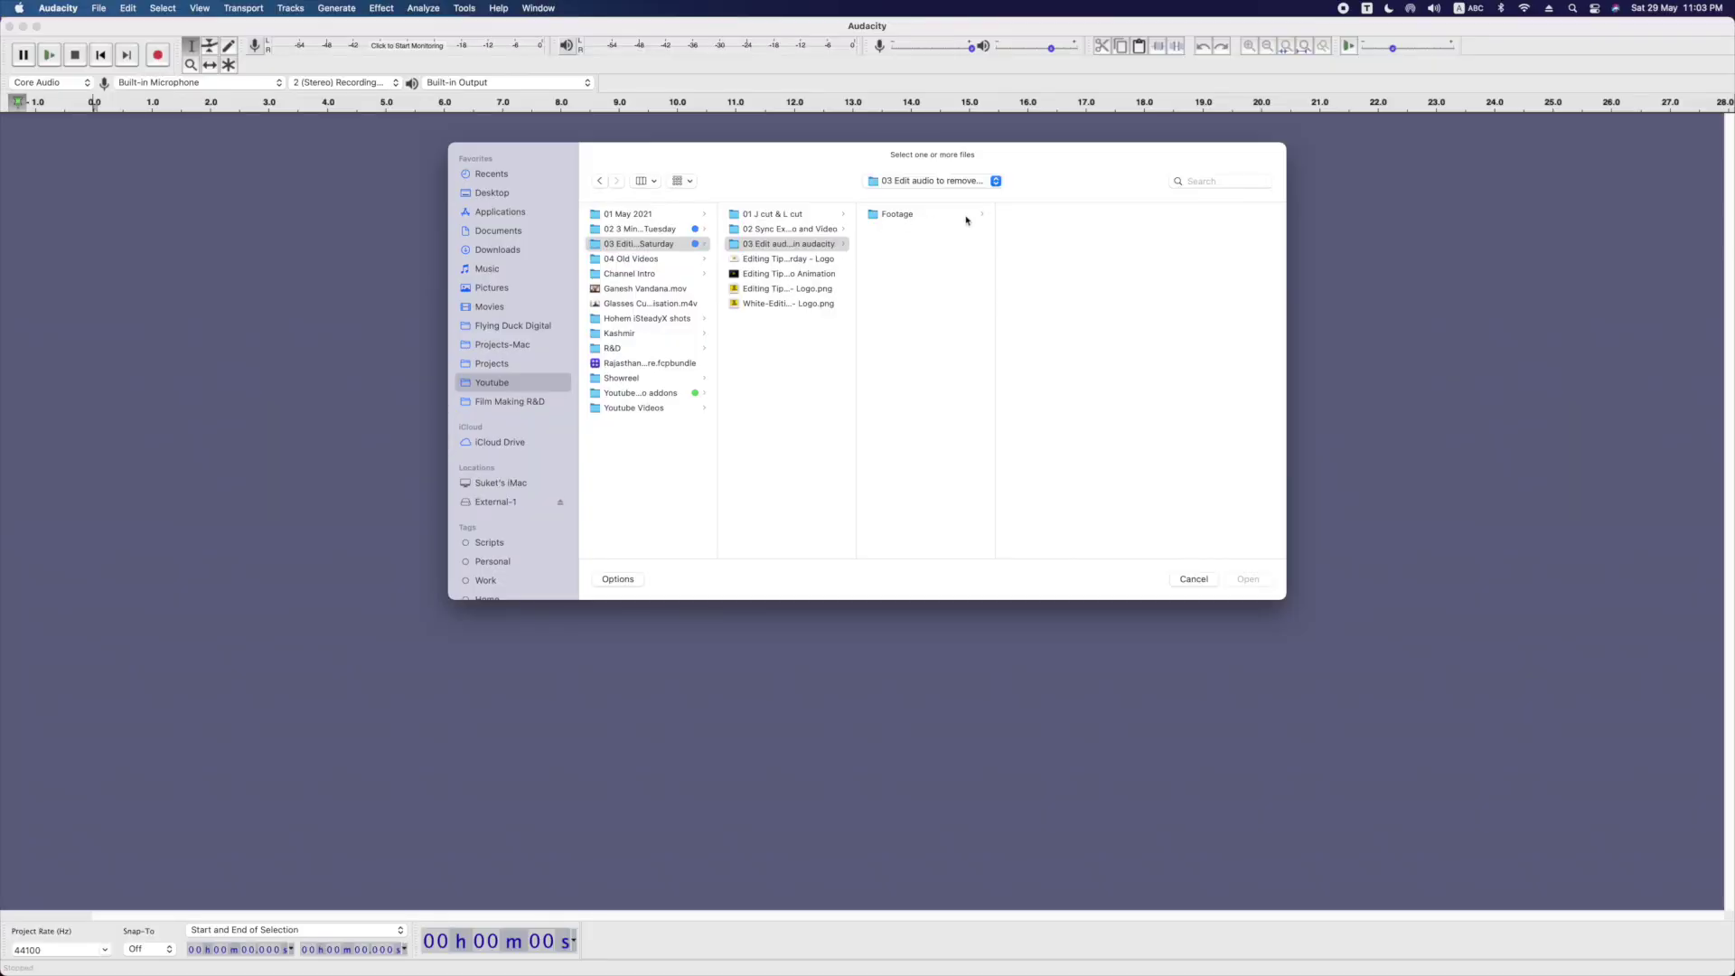
Step: Open the MP3 recording stored in the Footage folder of the audacity project folder
click(964, 221)
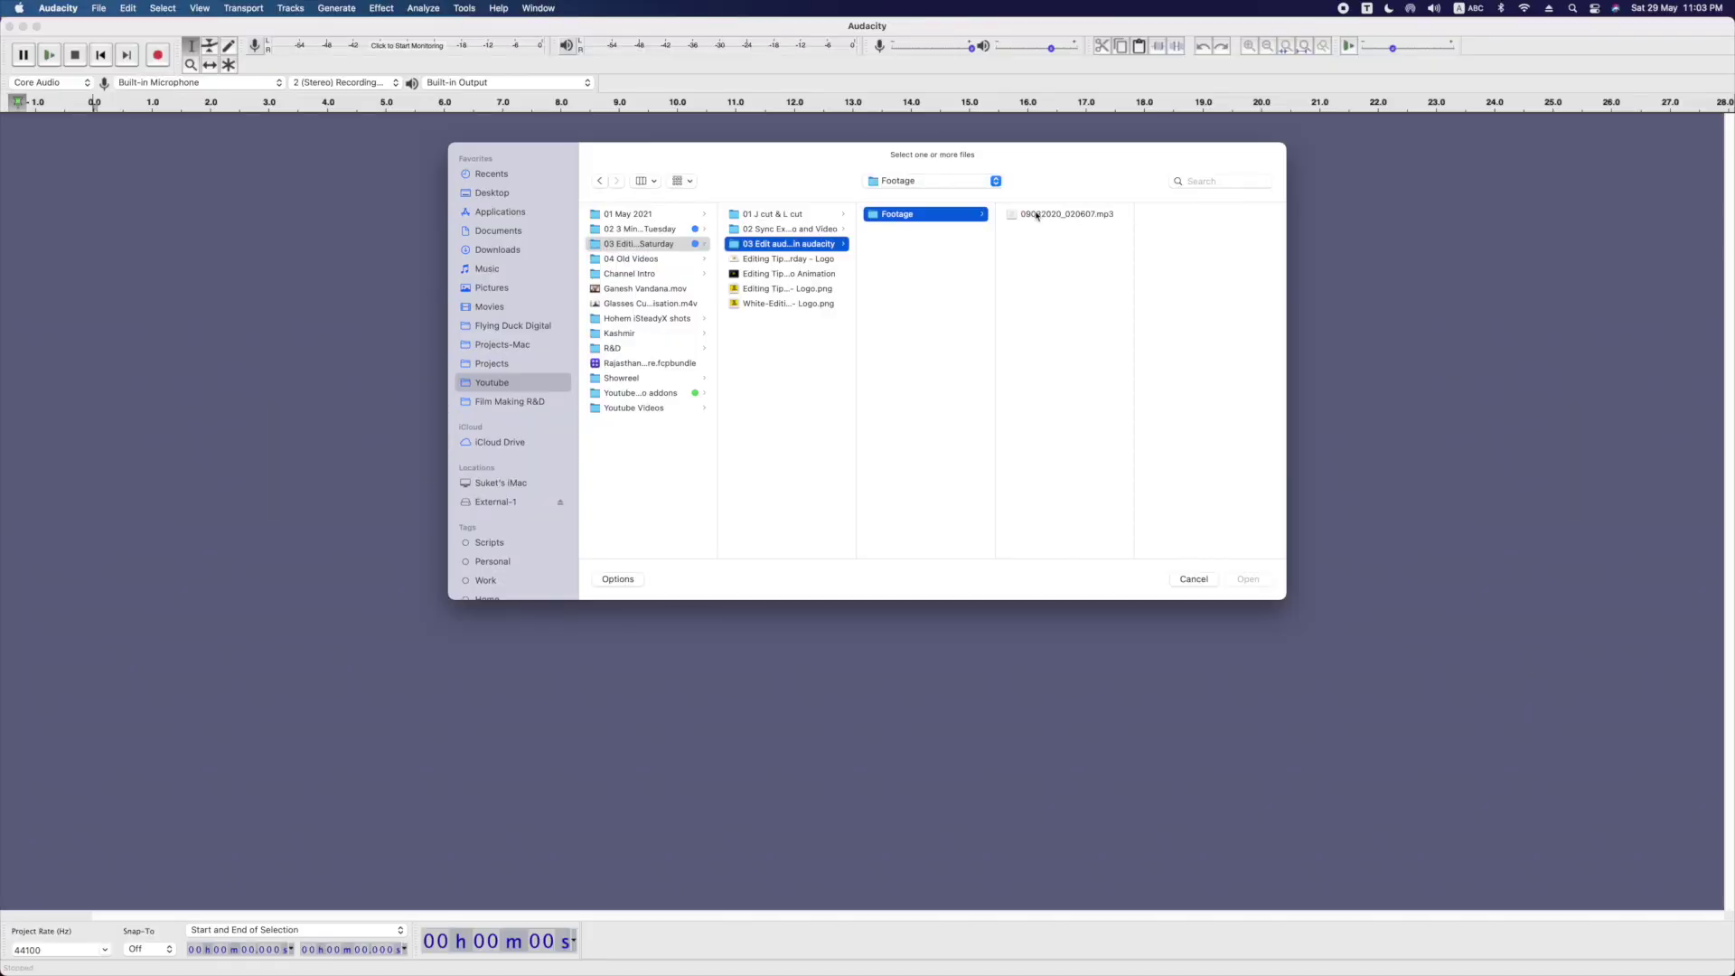
click(1030, 213)
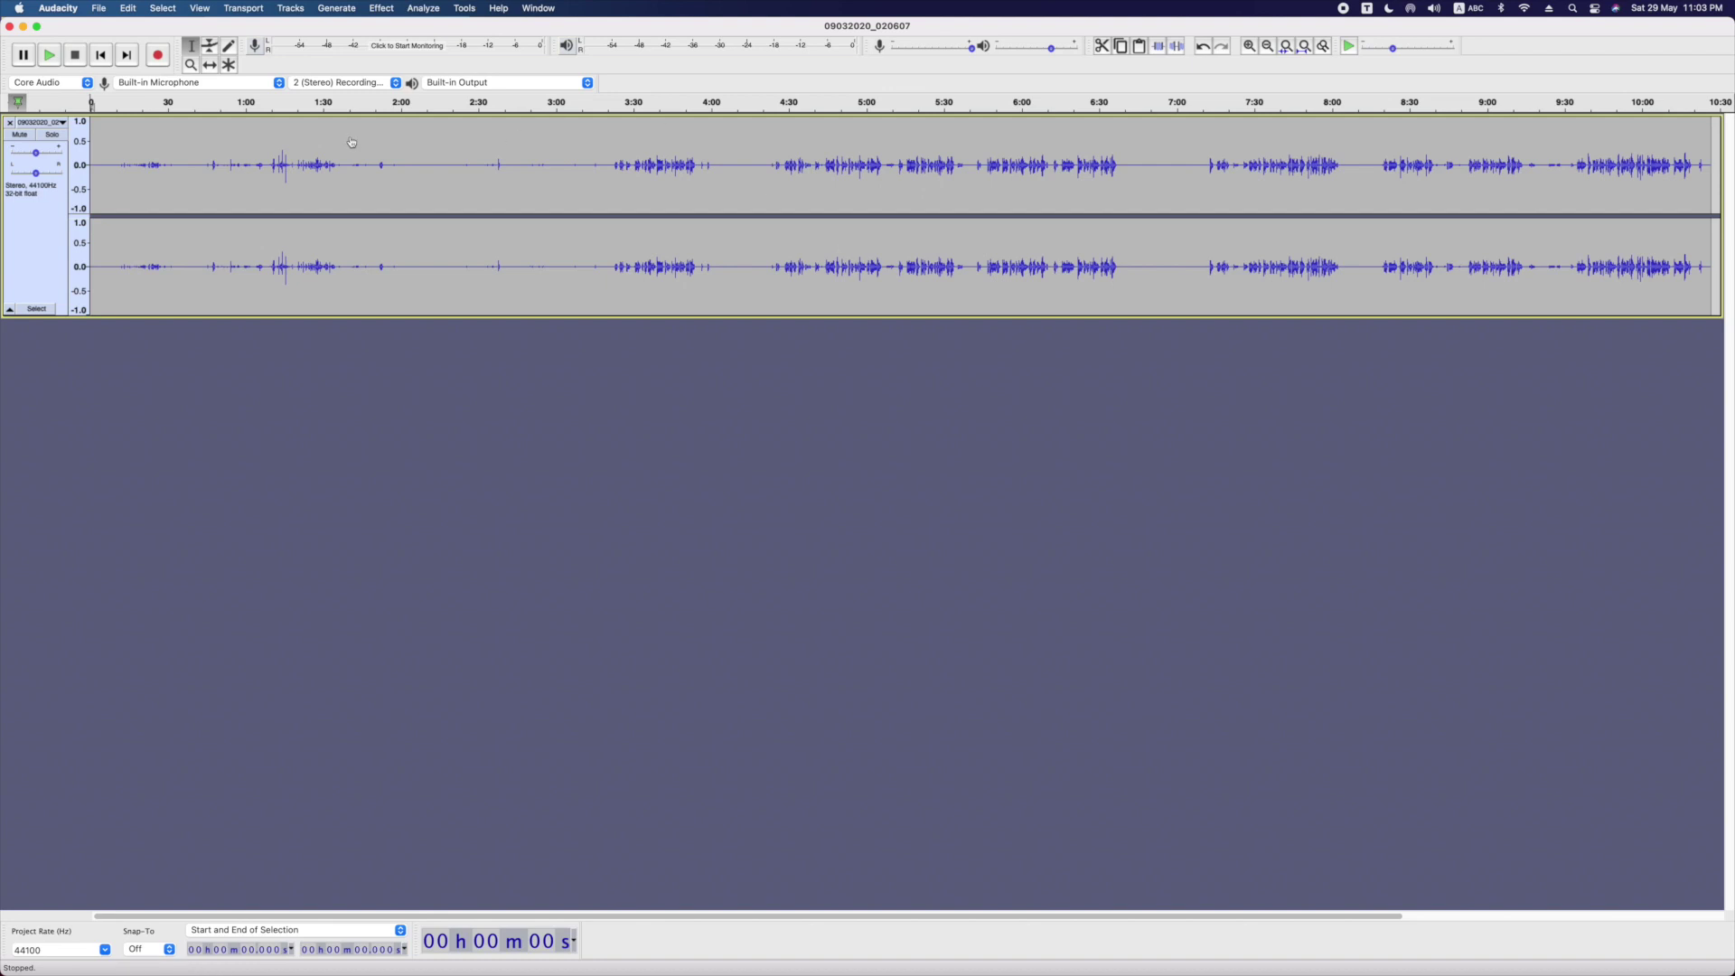
Step: Select the quiet stretch from about 1:55 to 3:19 and capture it as the Noise Reduction profile
click(388, 155)
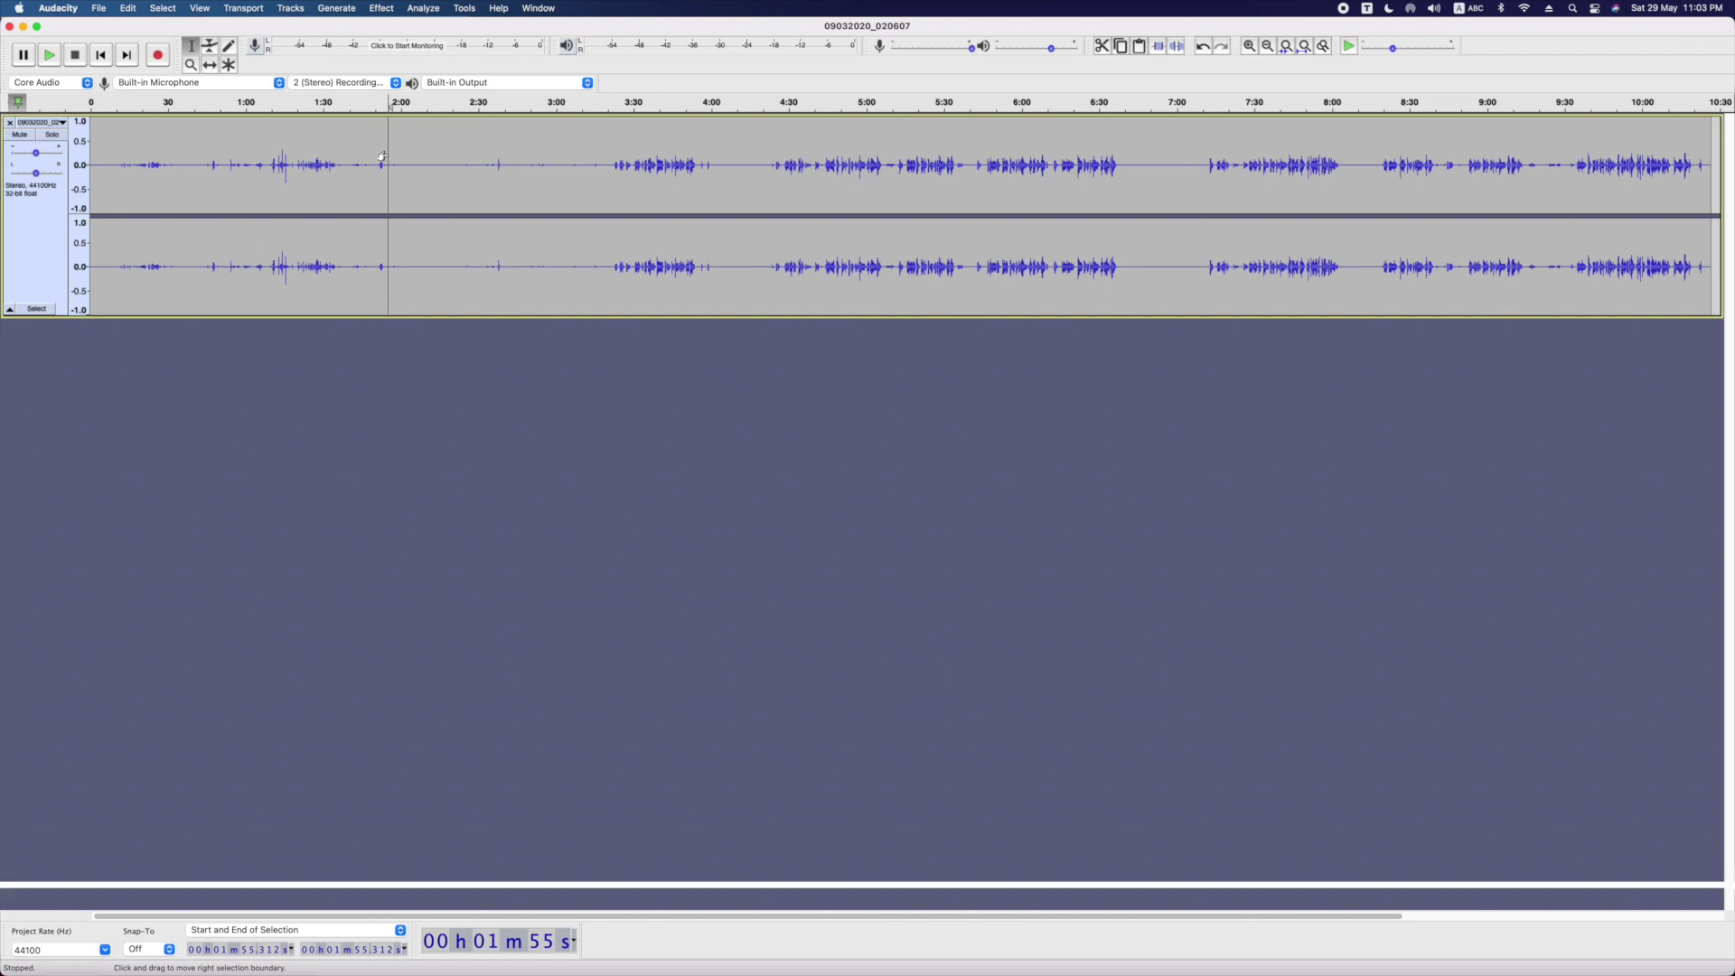
shift+click(441, 163)
drag(485, 162, 605, 157)
click(382, 9)
click(408, 311)
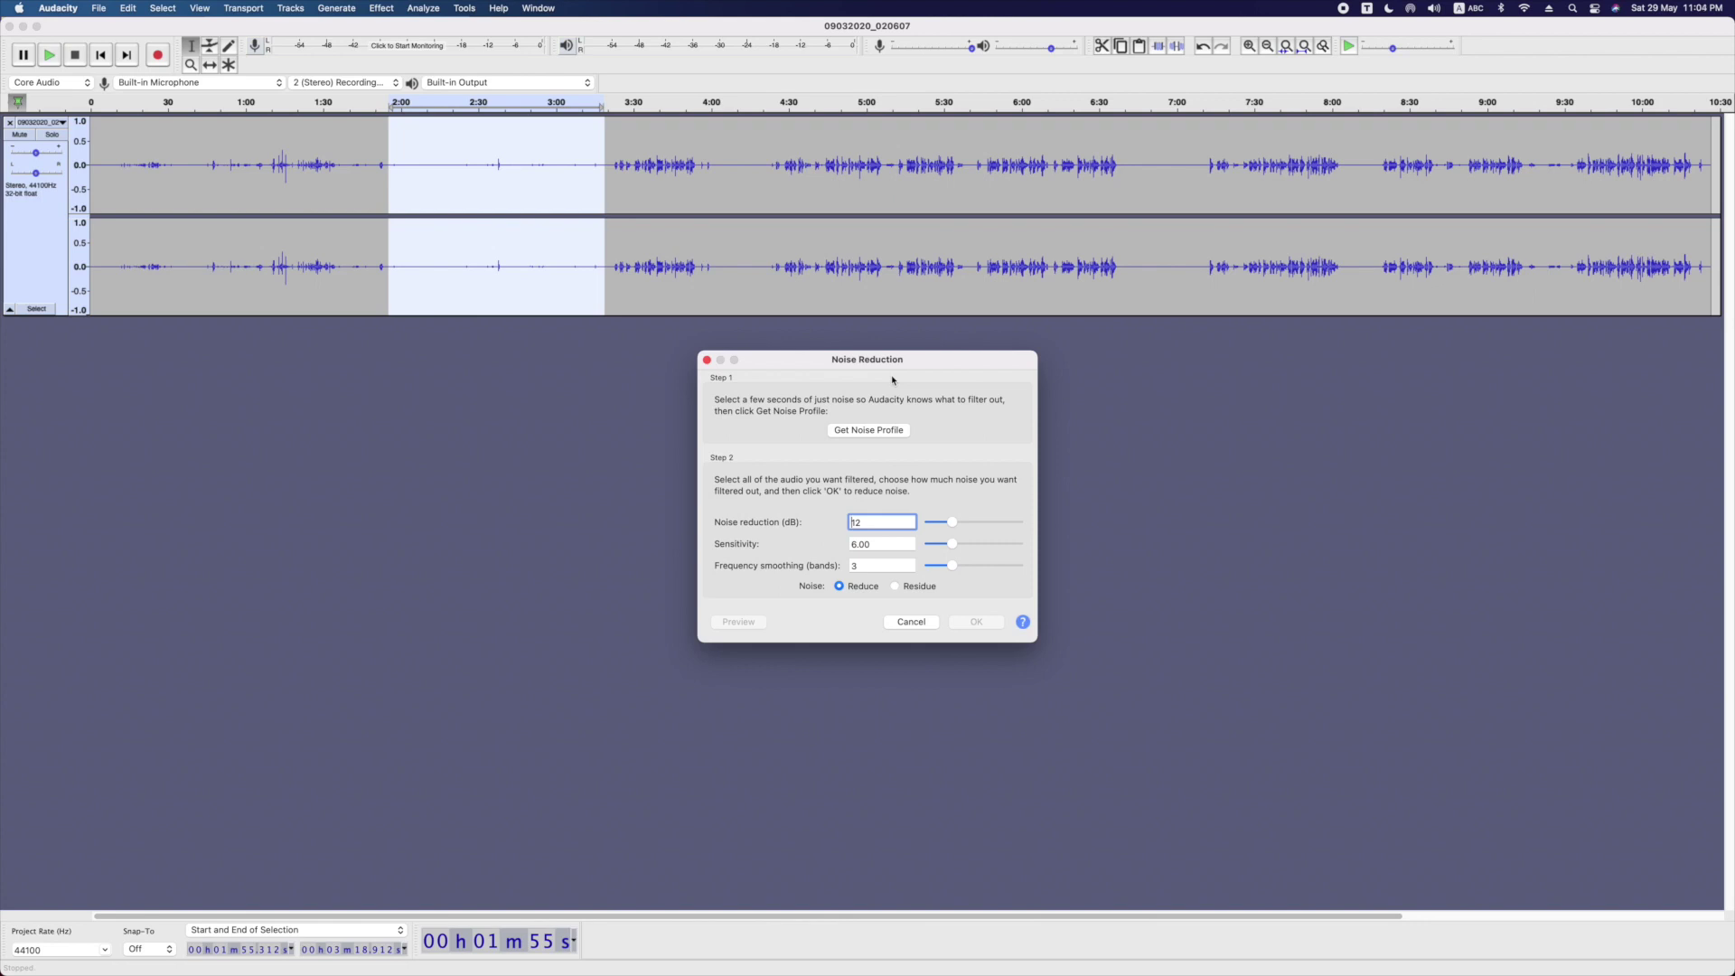
click(868, 431)
Step: Select the entire track and apply Noise Reduction to it using the captured noise profile
click(567, 199)
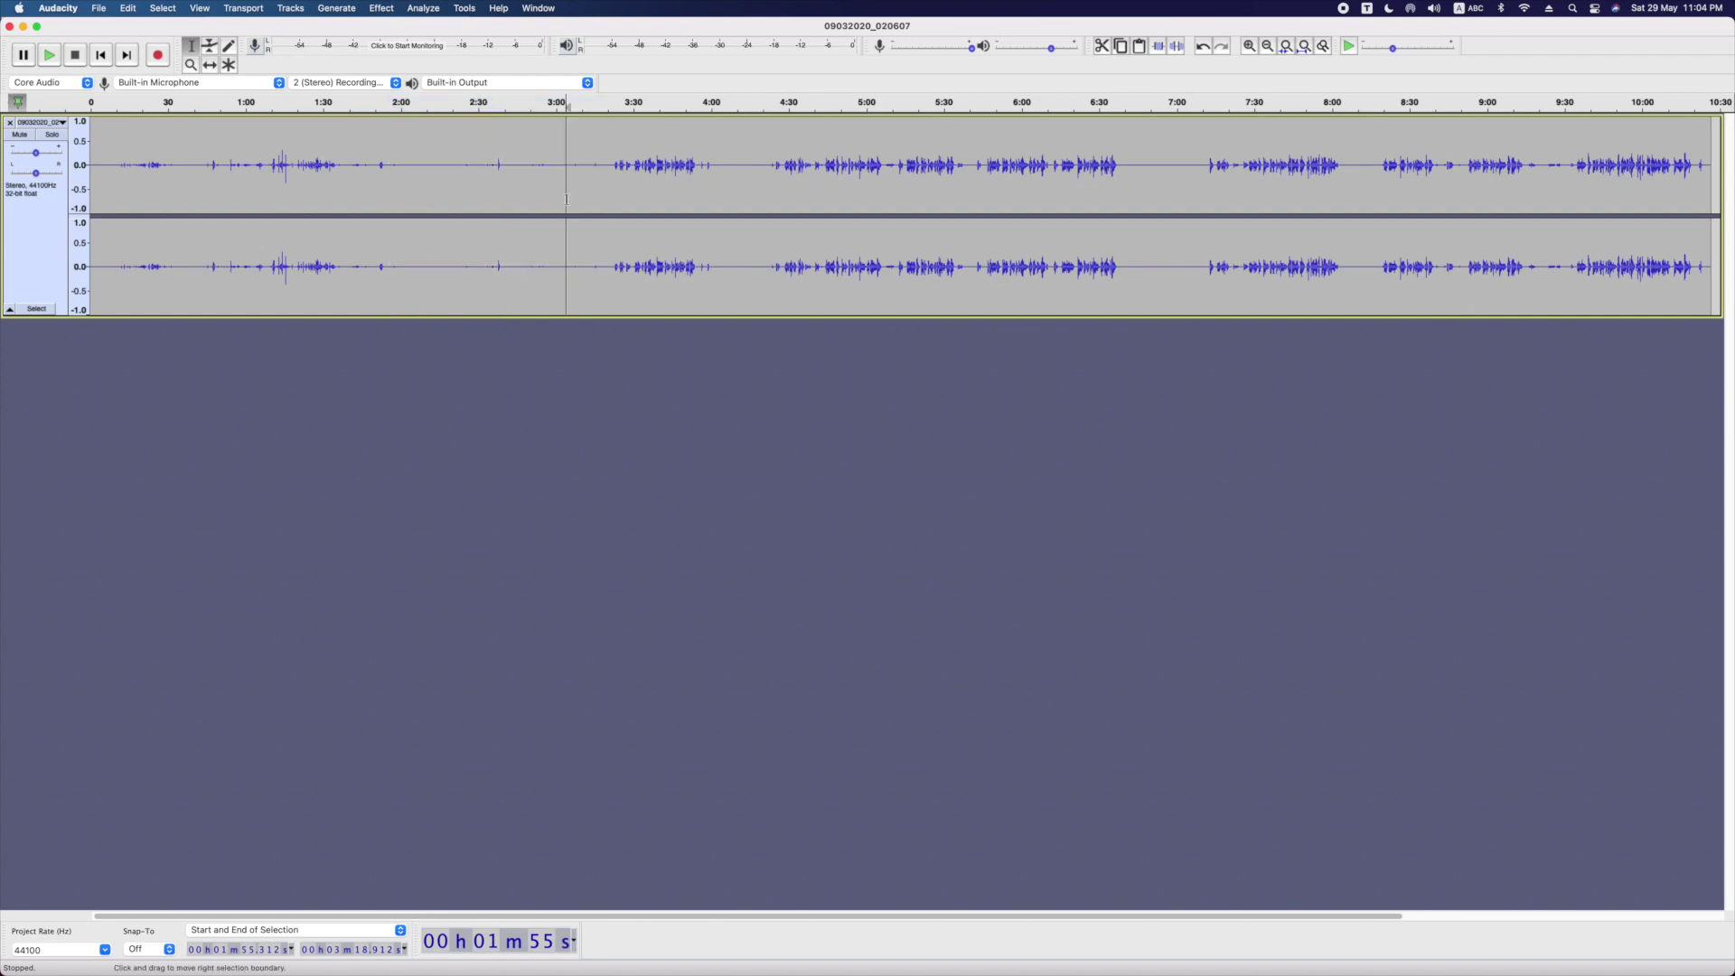
key(super+a)
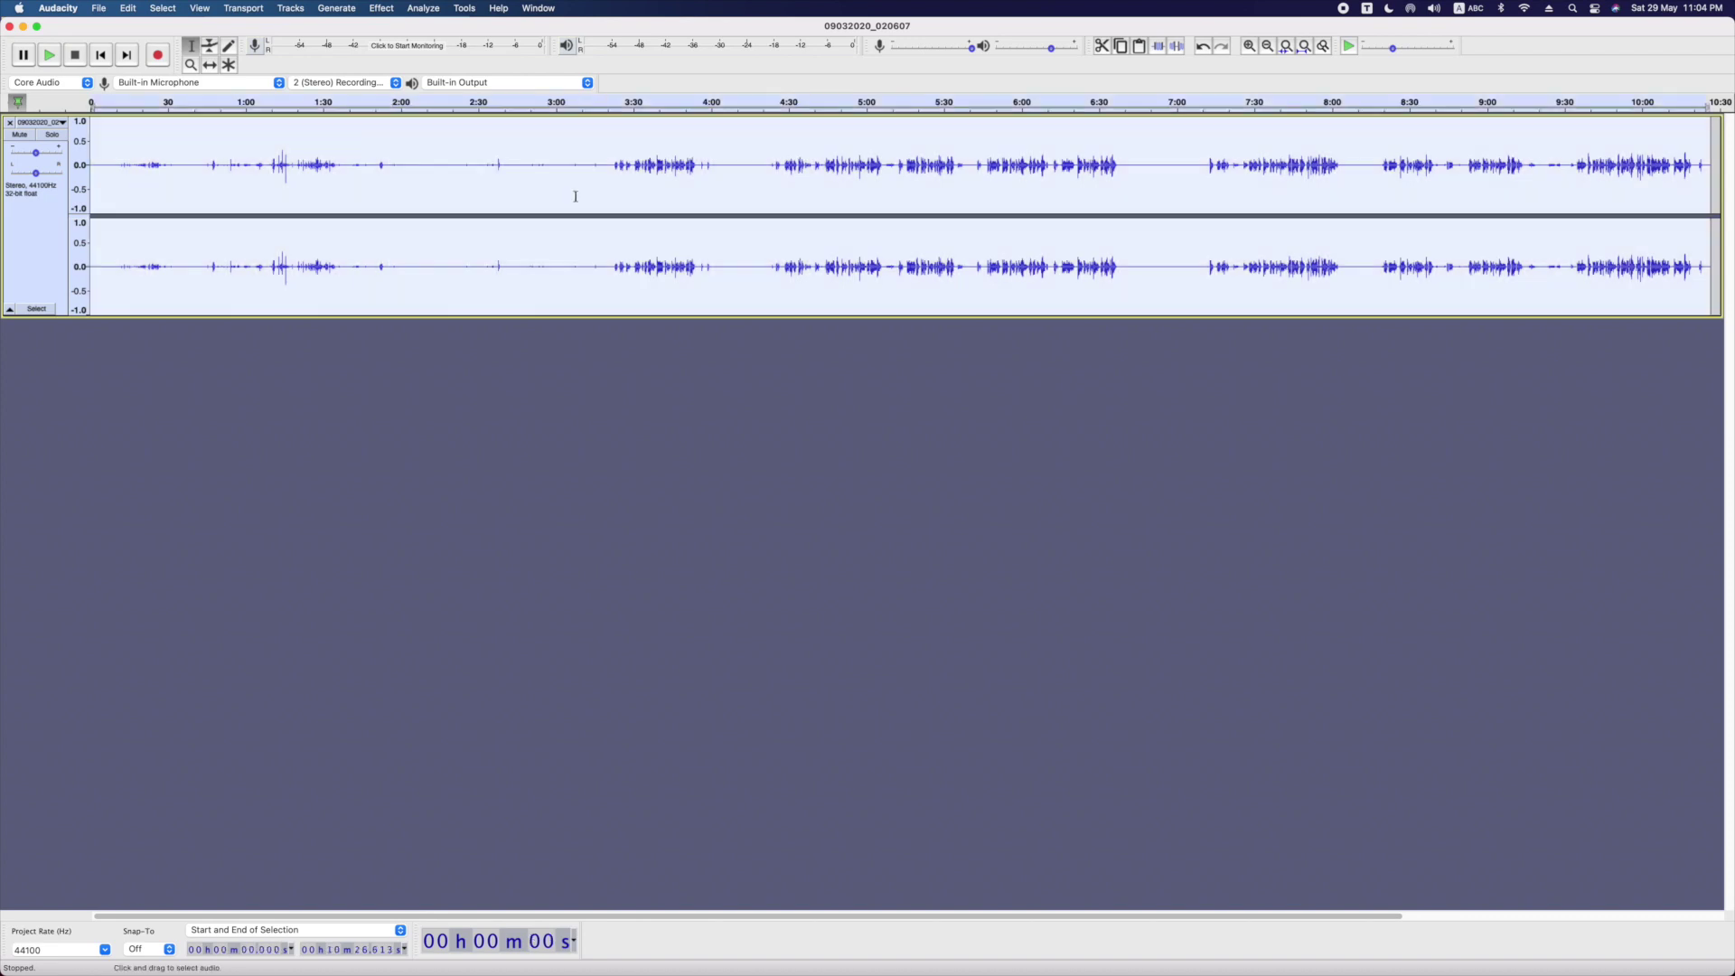
click(382, 8)
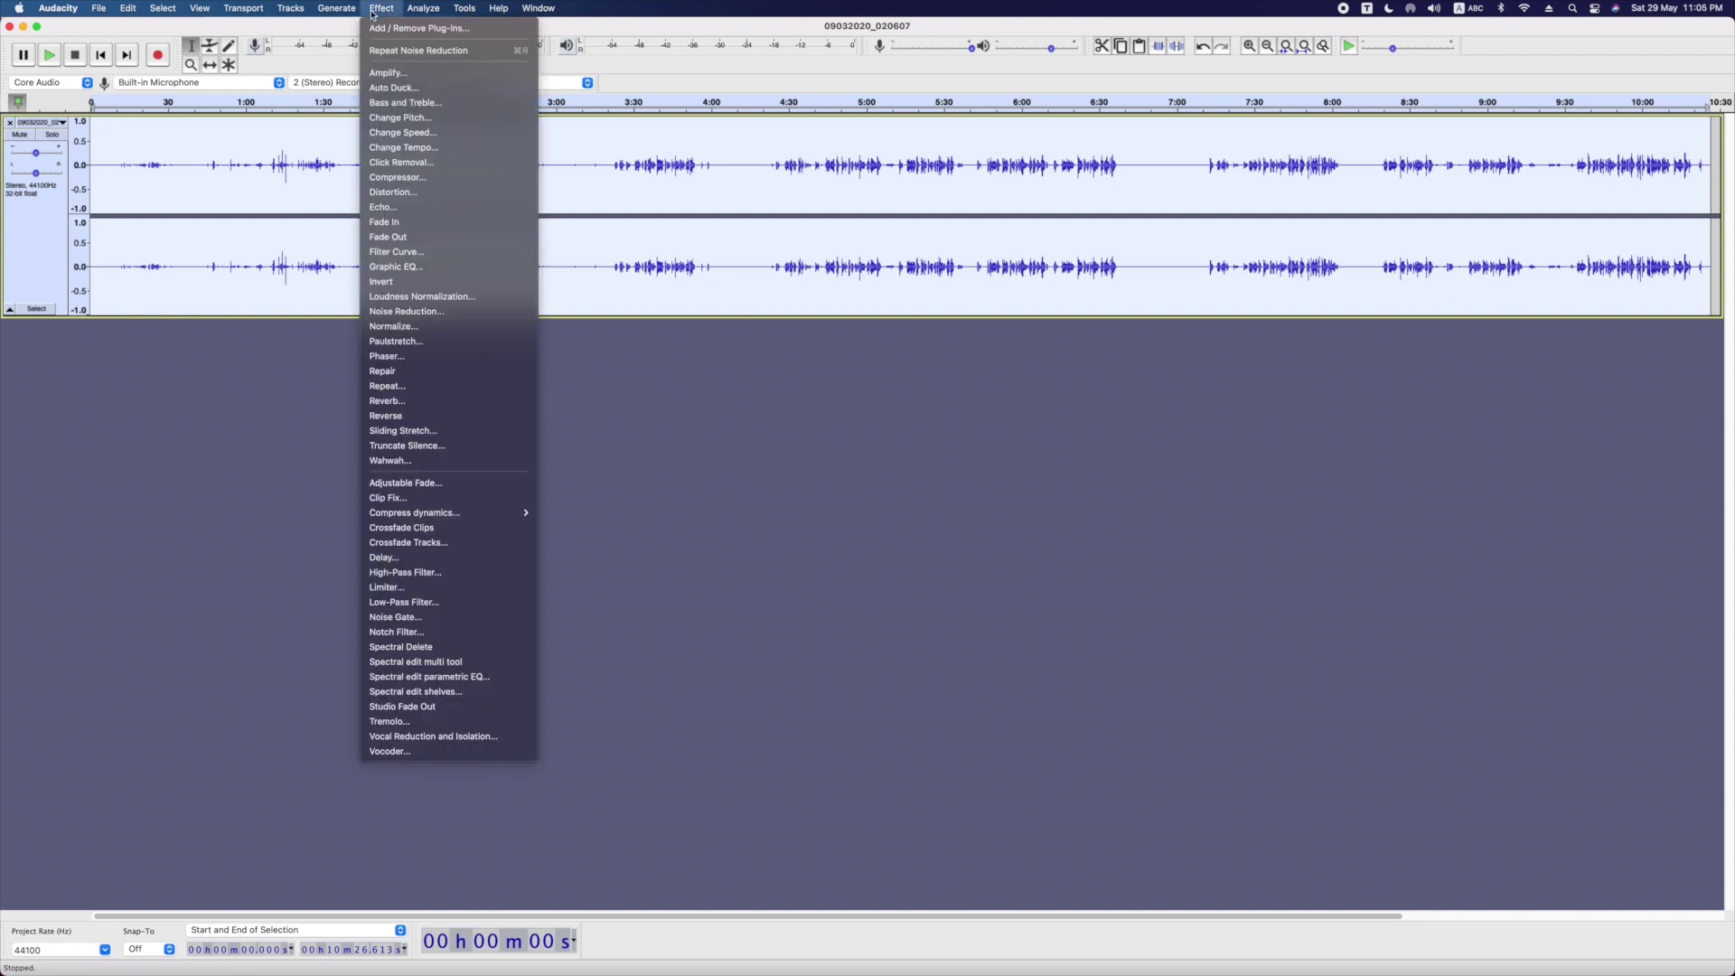
click(418, 50)
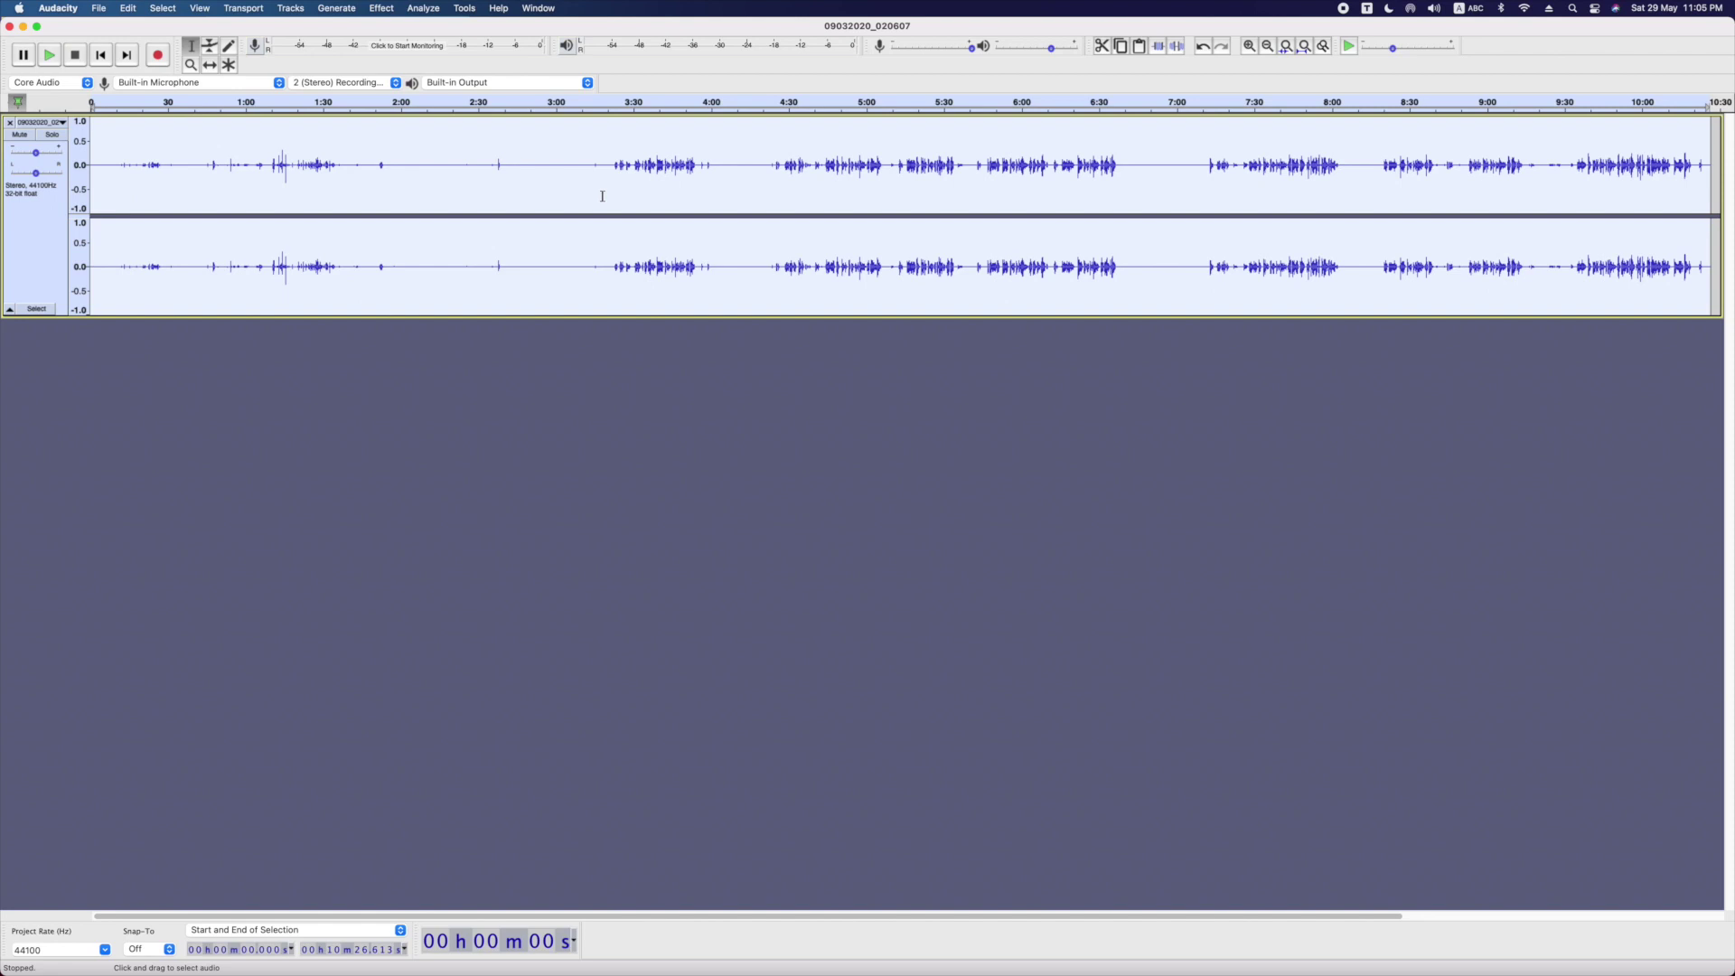
Step: Apply the Compressor with a -10 dB threshold, -40 dB noise floor, 2:1 ratio, 0.20 s attack, 1.0 s release and make-up gain
click(381, 8)
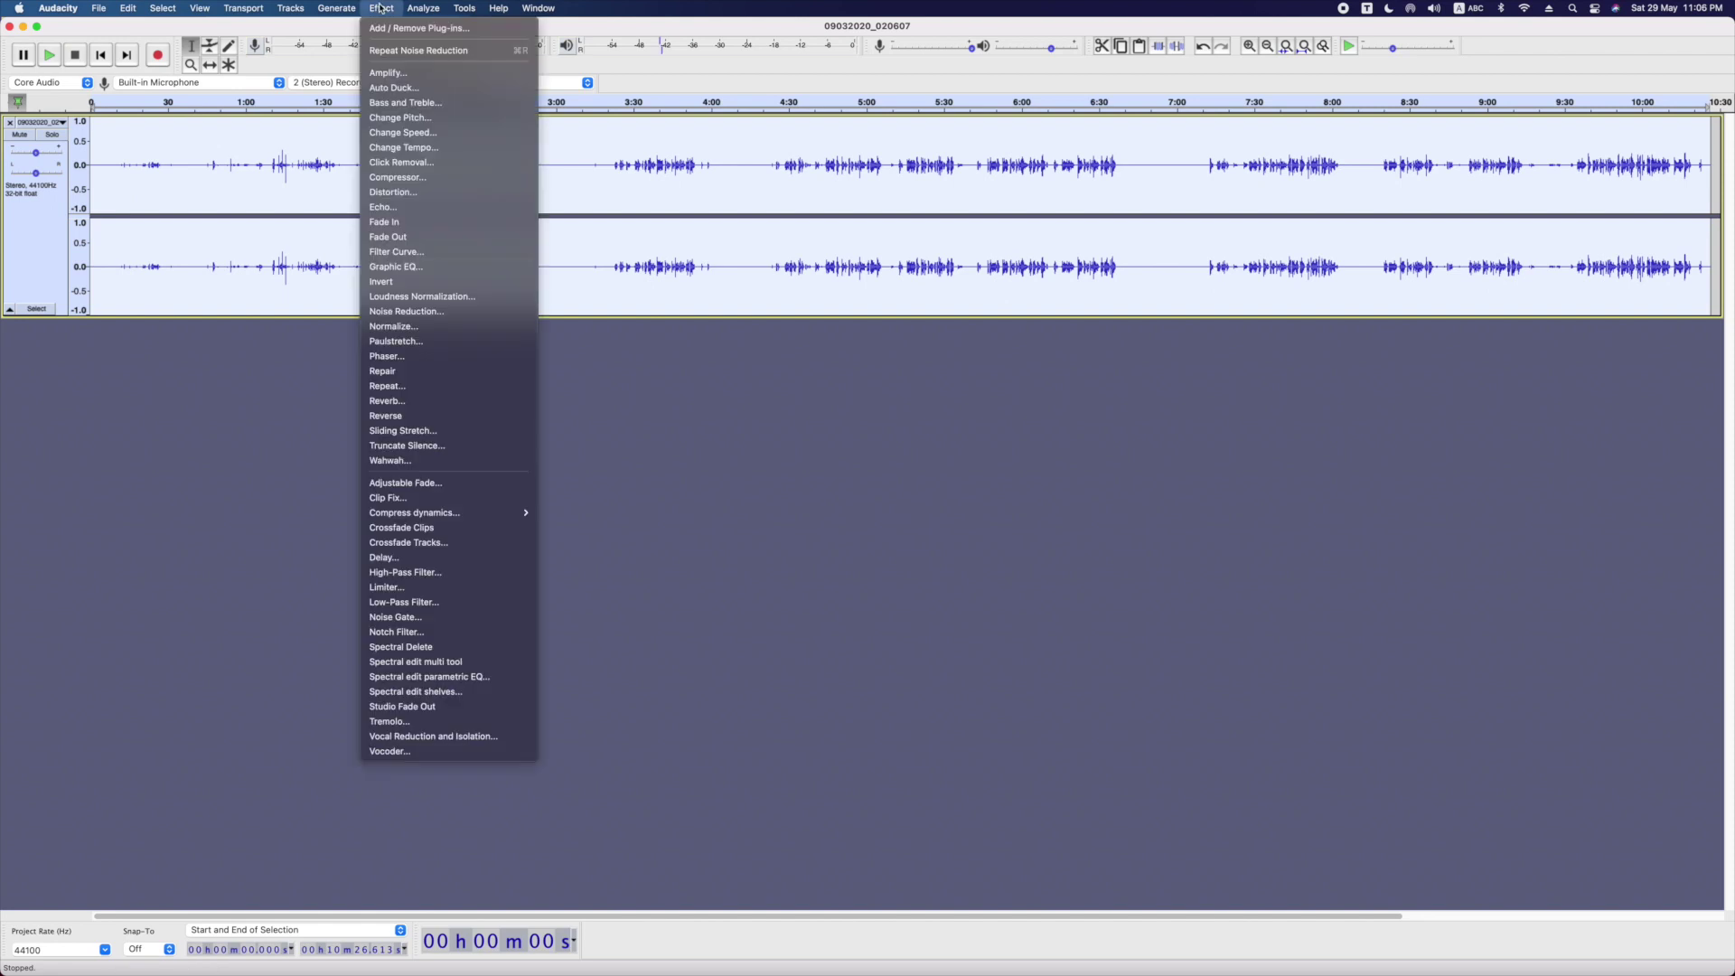
click(397, 179)
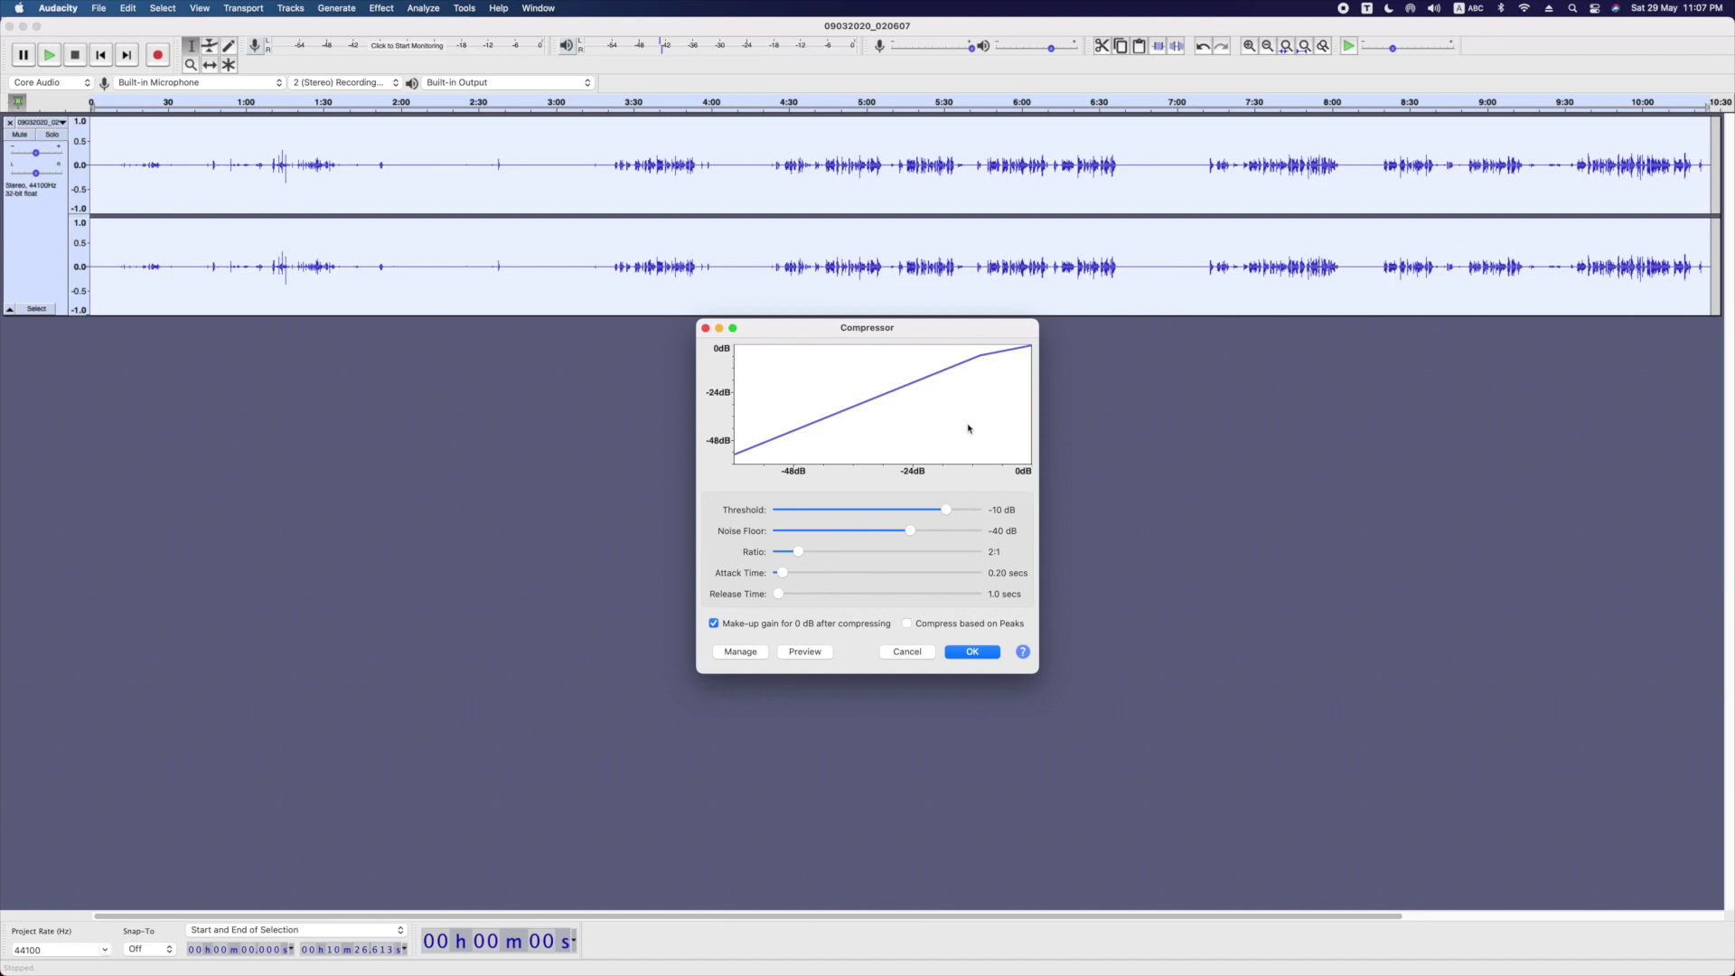
click(970, 649)
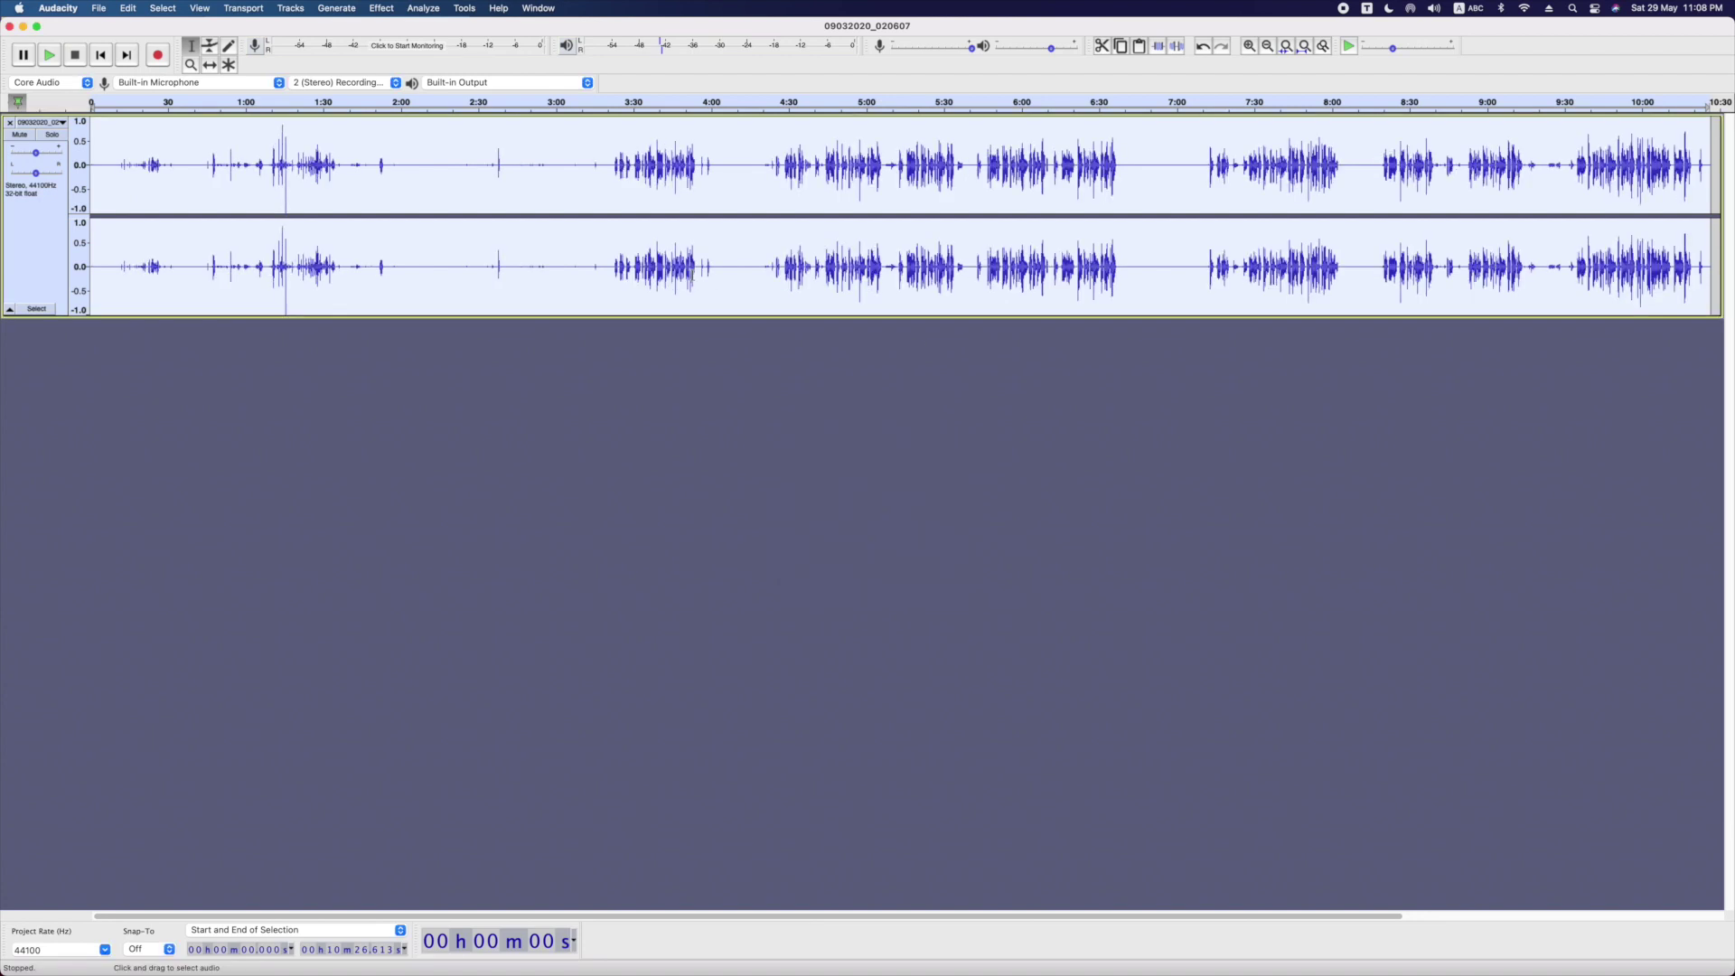
Step: Apply Bass and Treble to the whole track with bass 2.0 dB, treble -17.0 dB and volume 3.2 dB
scroll(666, 226, right, 1)
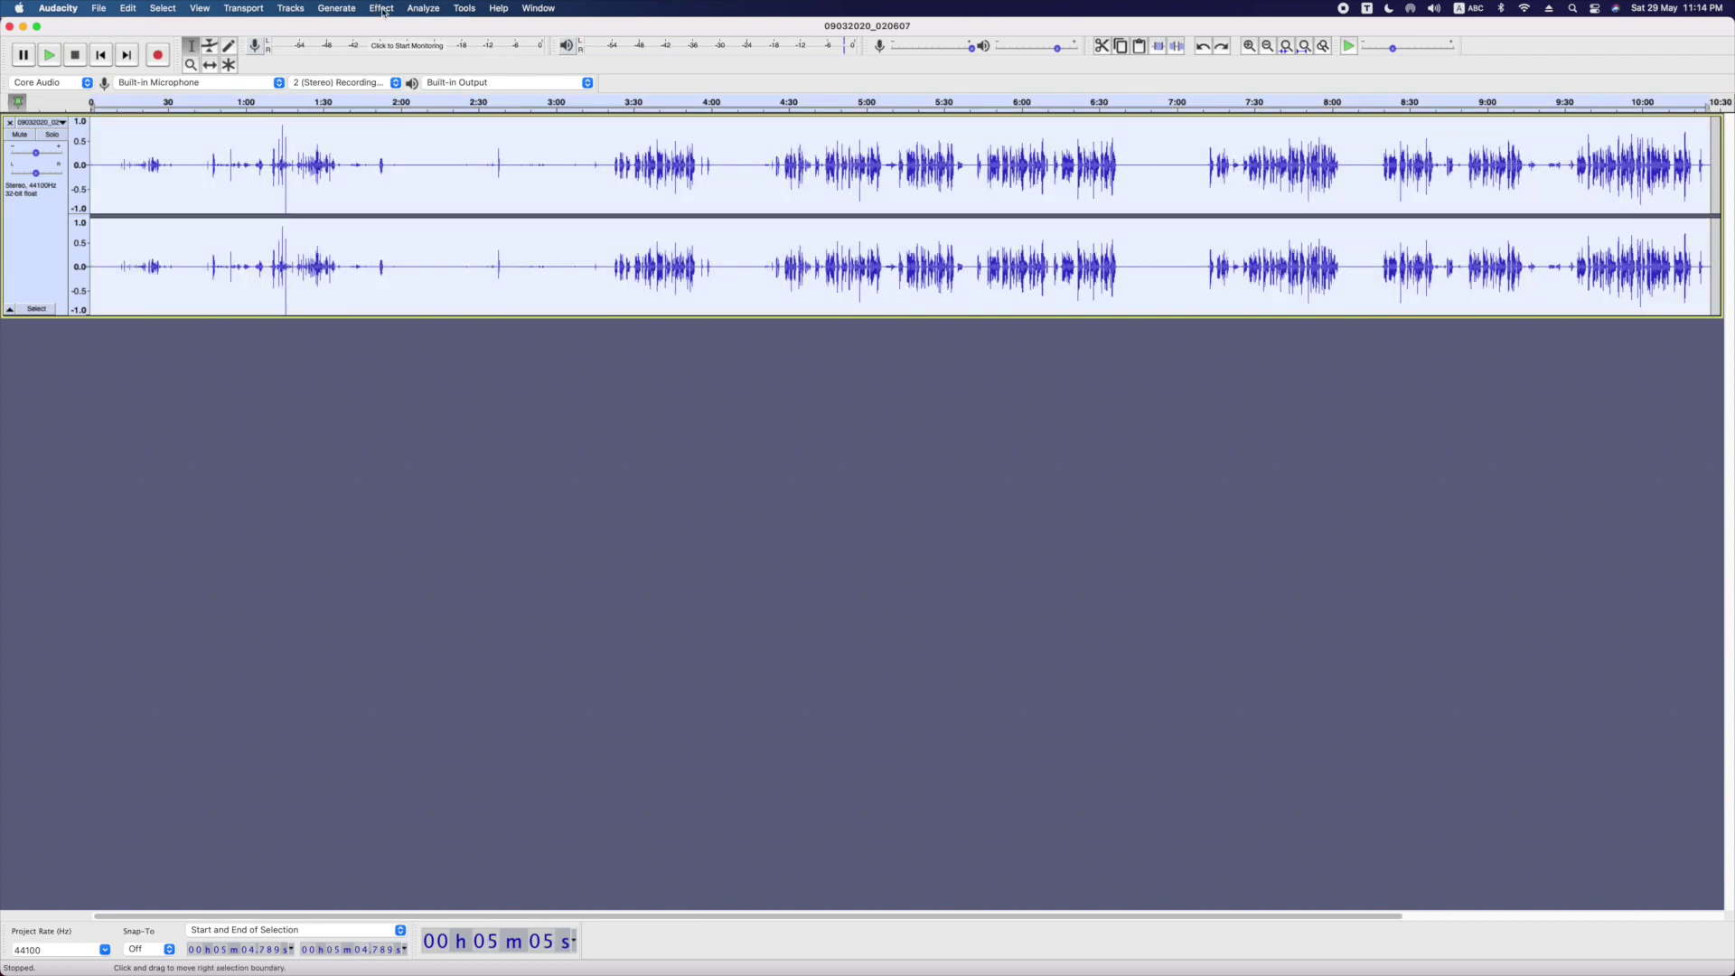
click(381, 9)
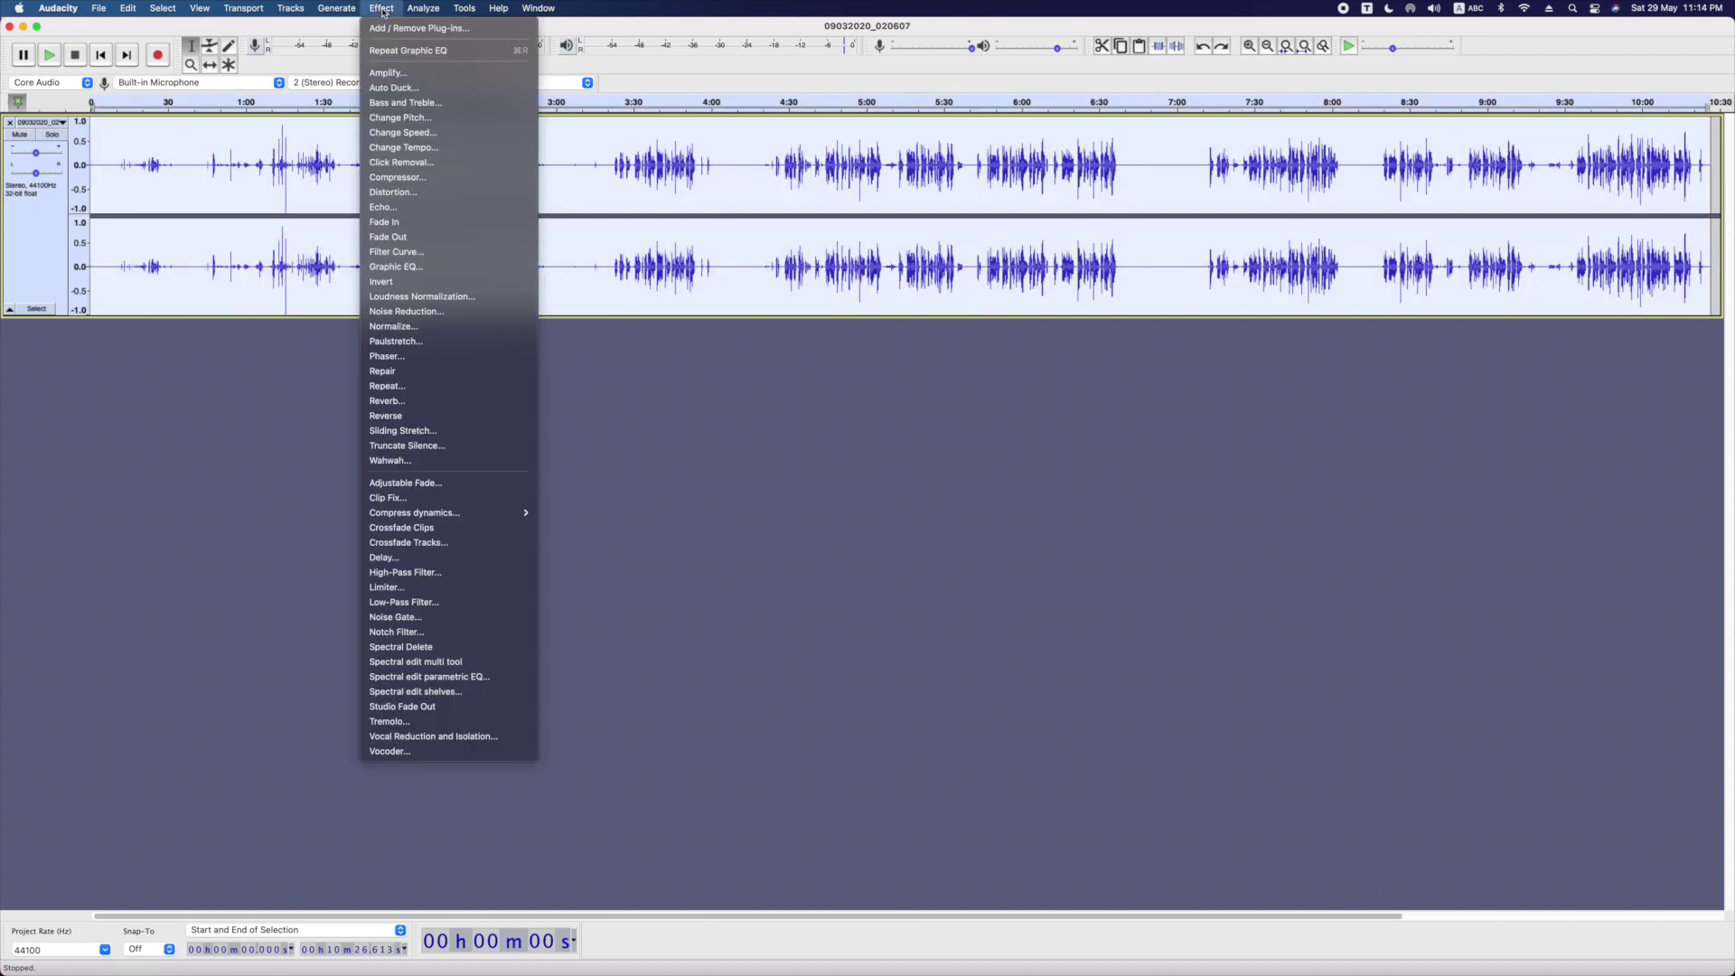
click(407, 106)
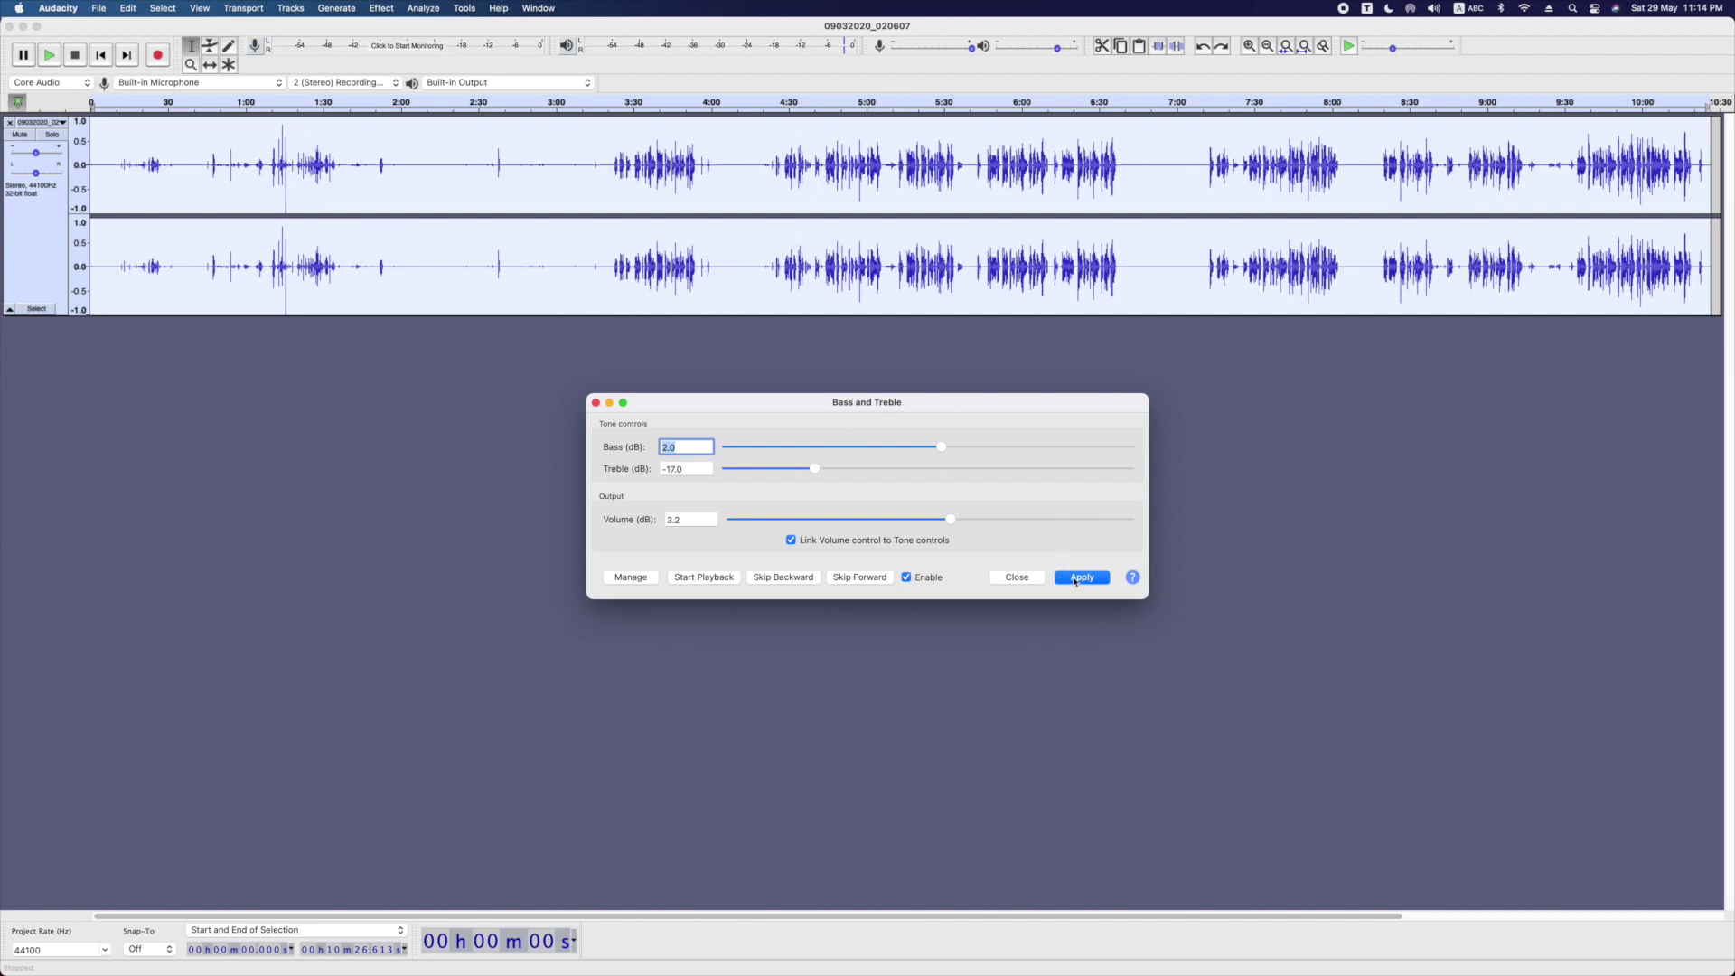
click(1080, 578)
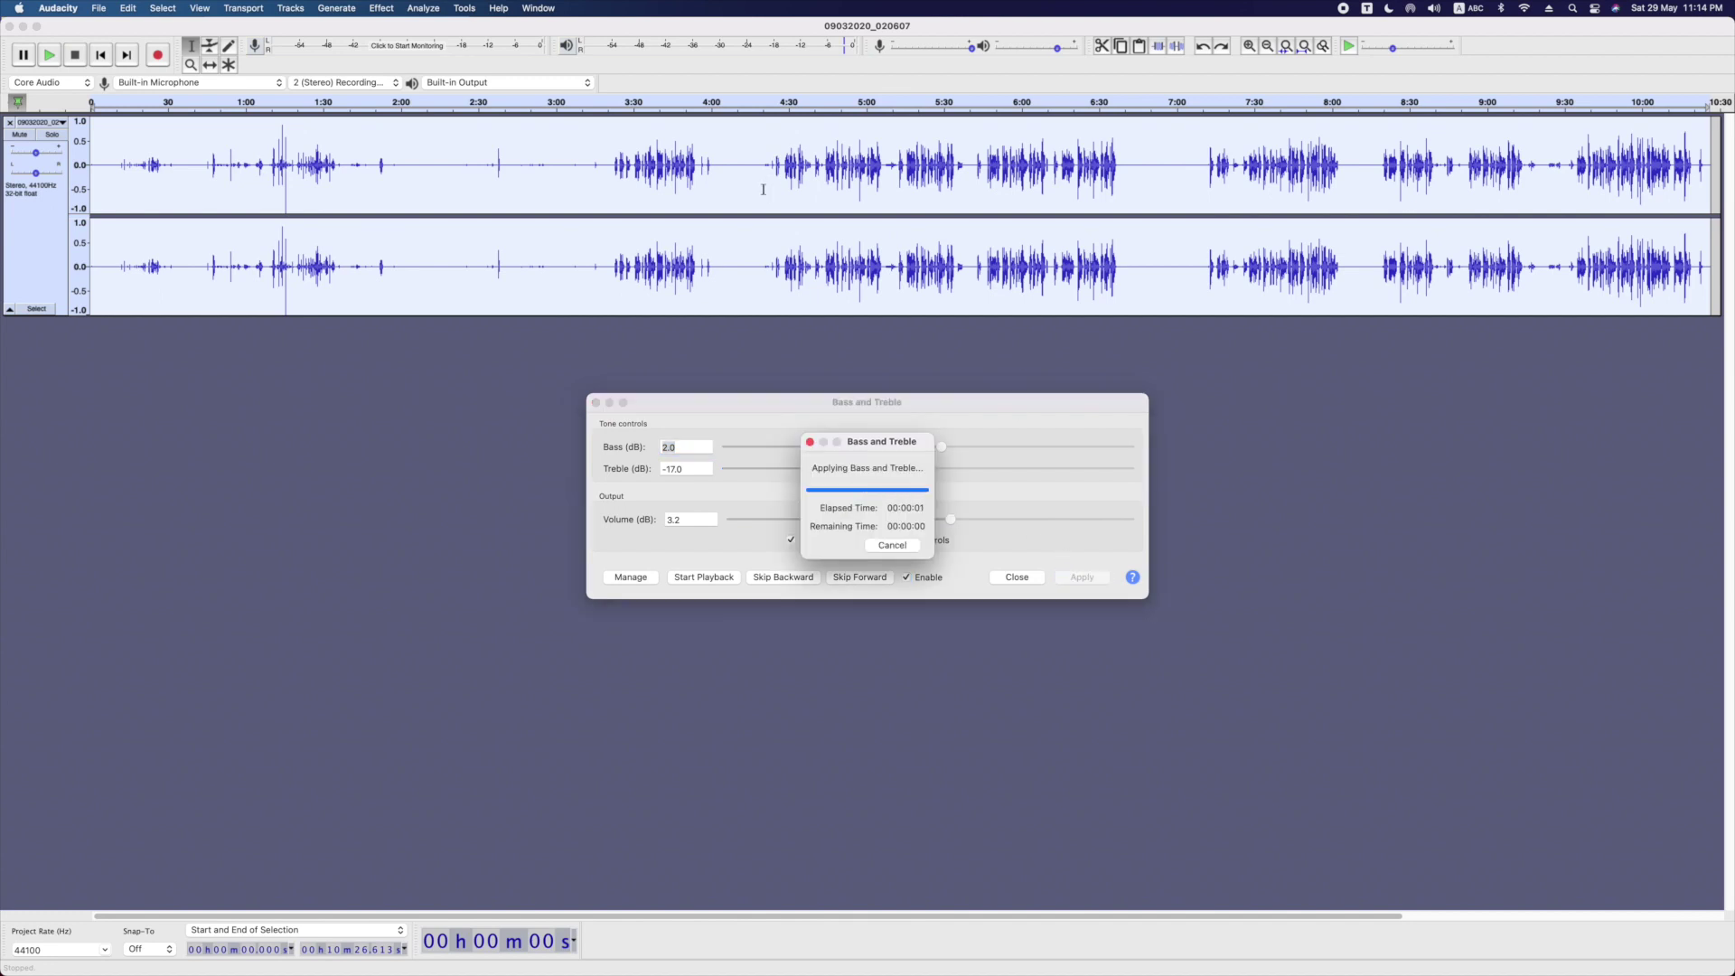
Step: Play back a few seconds of the processed audio from about 4:44 to check the sound
click(825, 180)
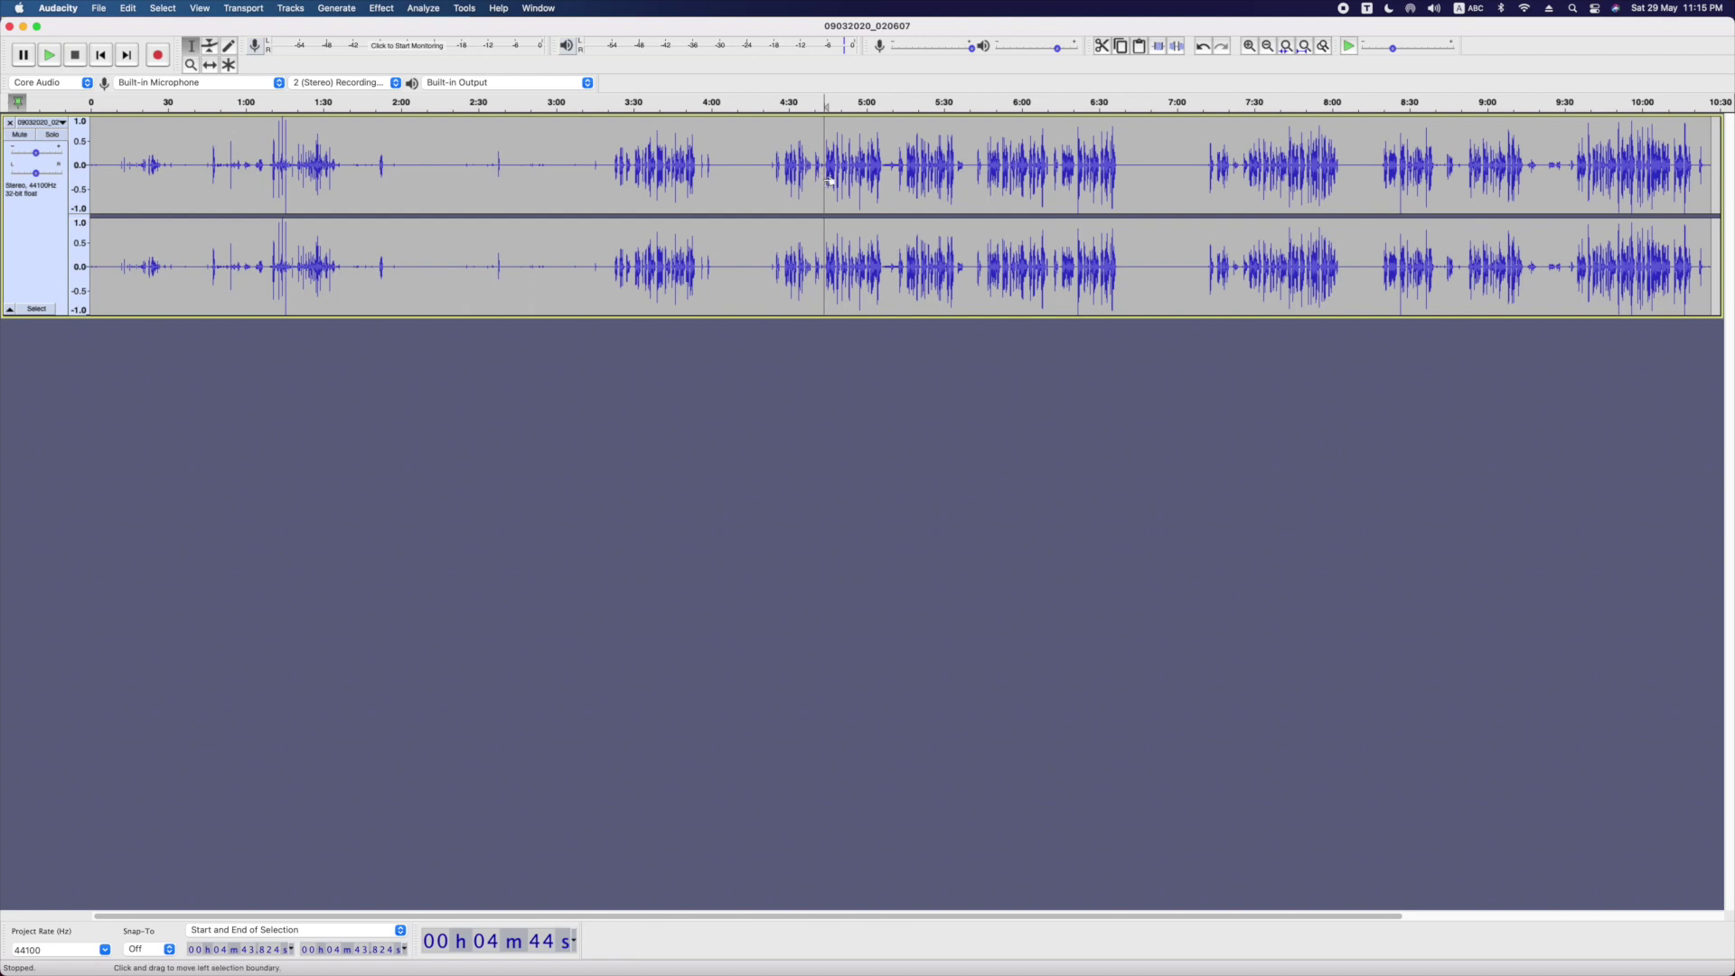
key(space)
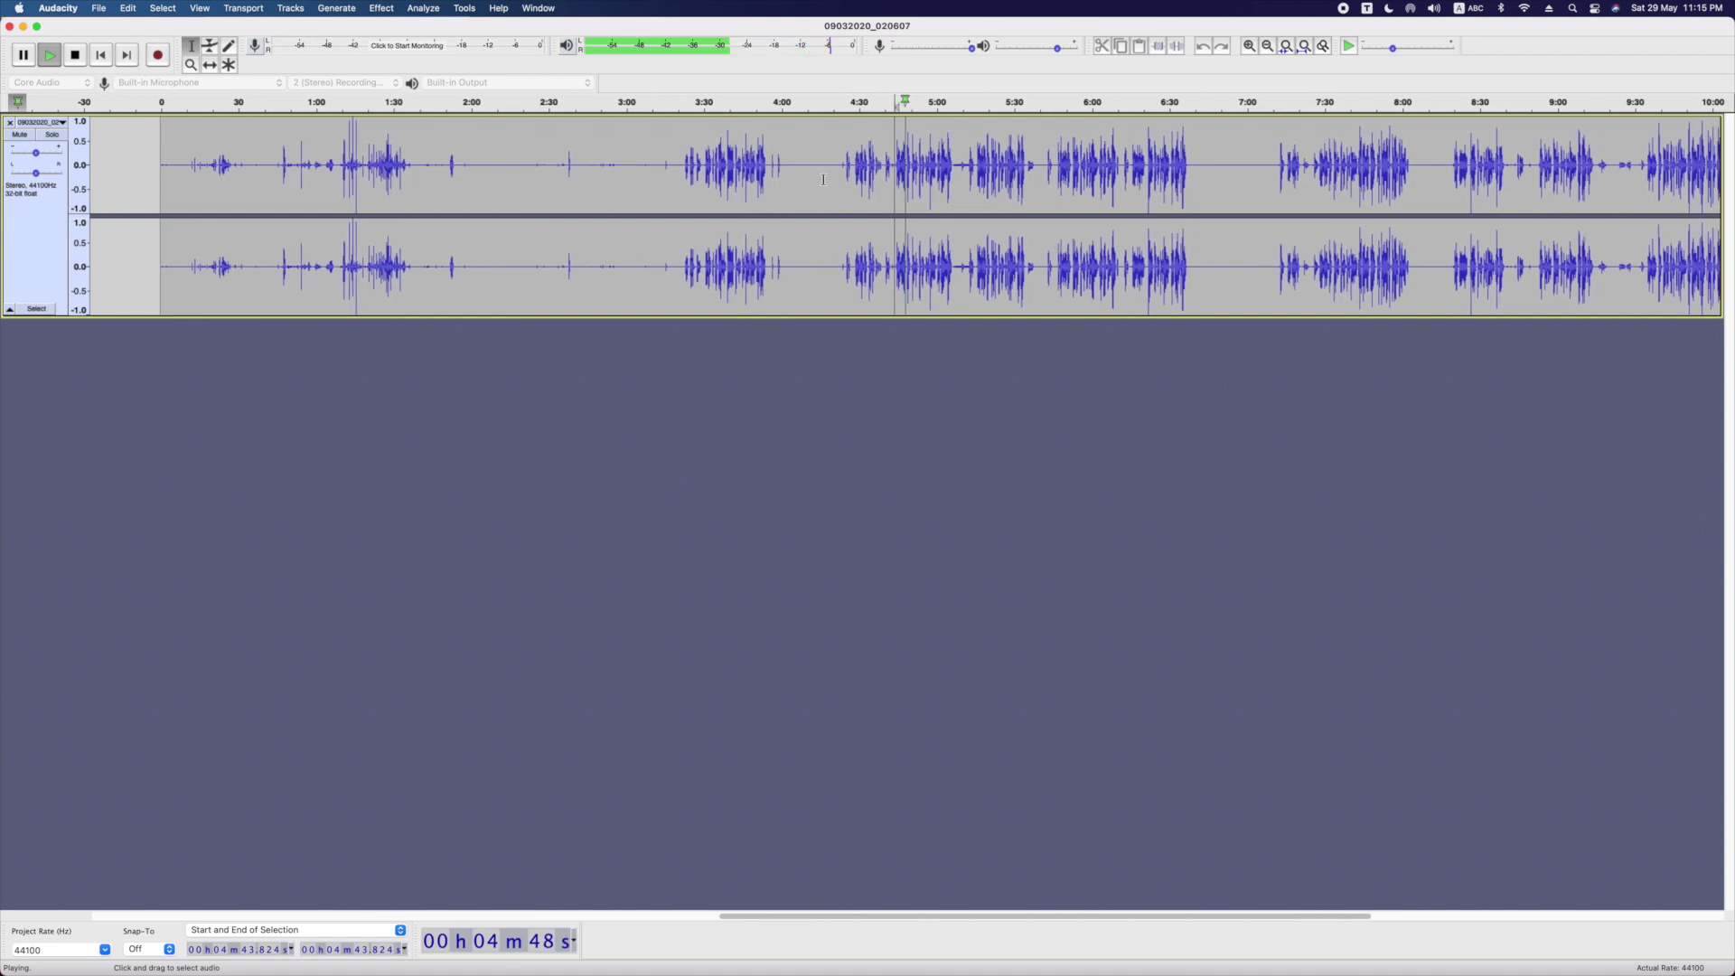
key(space)
Step: Apply a Soft Limit Limiter to the entire track with a -4.00 dB limit, 10.00 ms hold and no make-up gain
key(super+a)
click(381, 9)
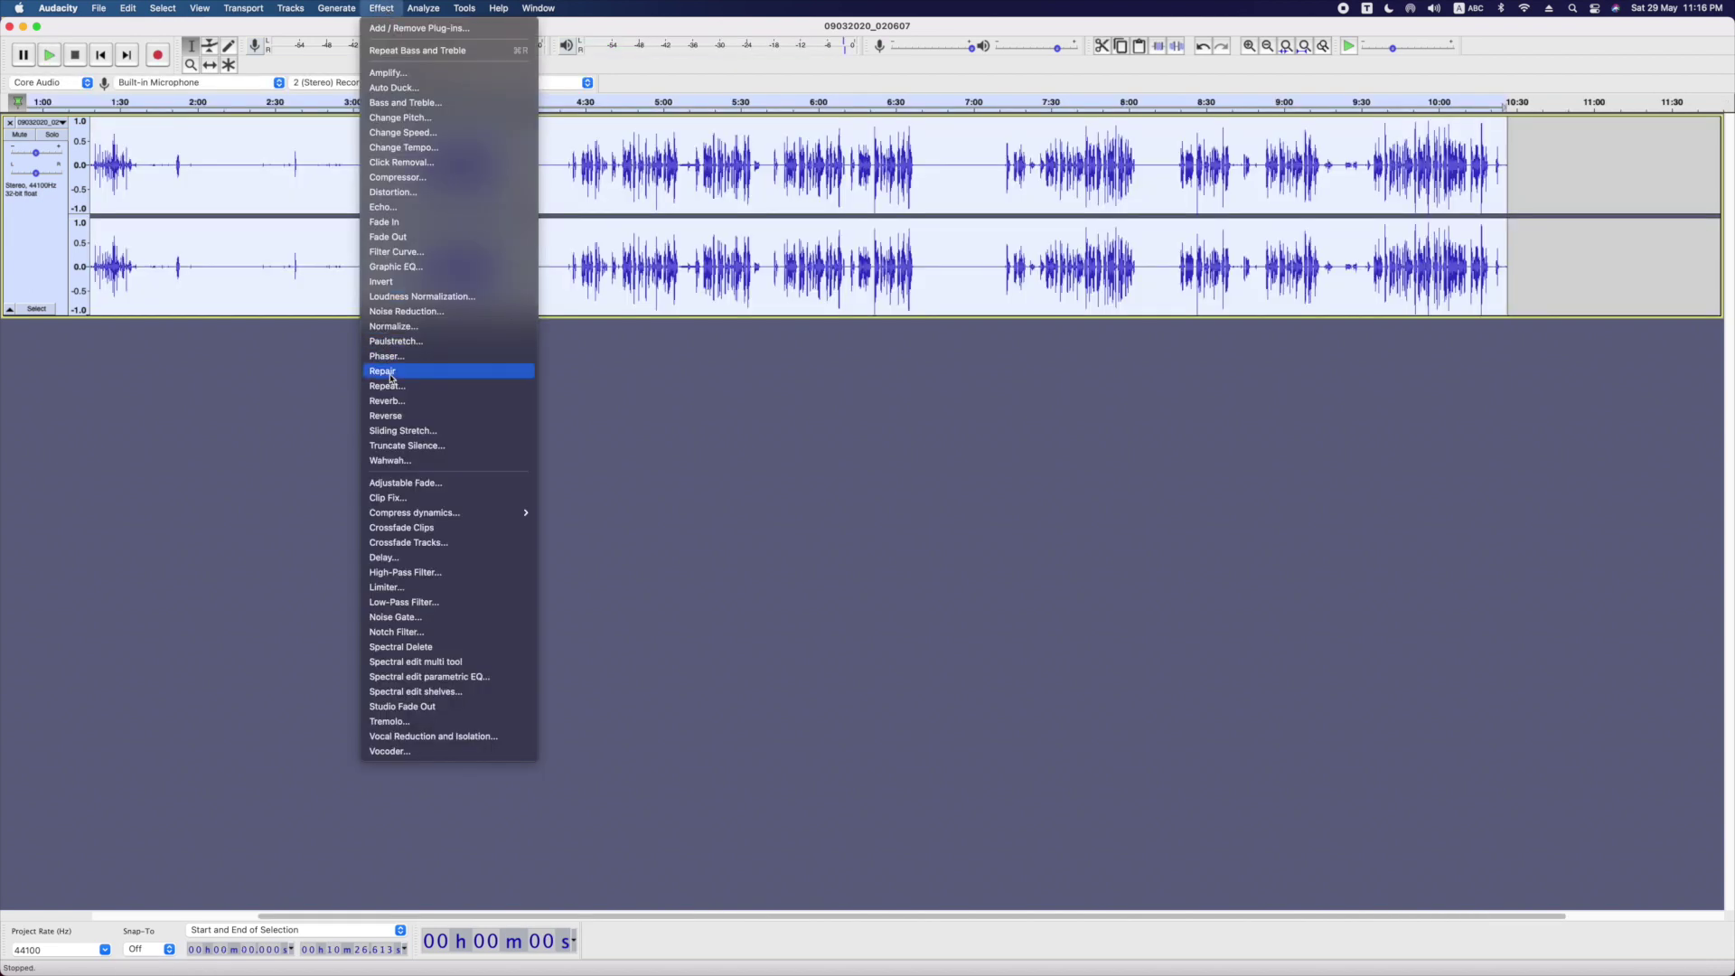
click(399, 587)
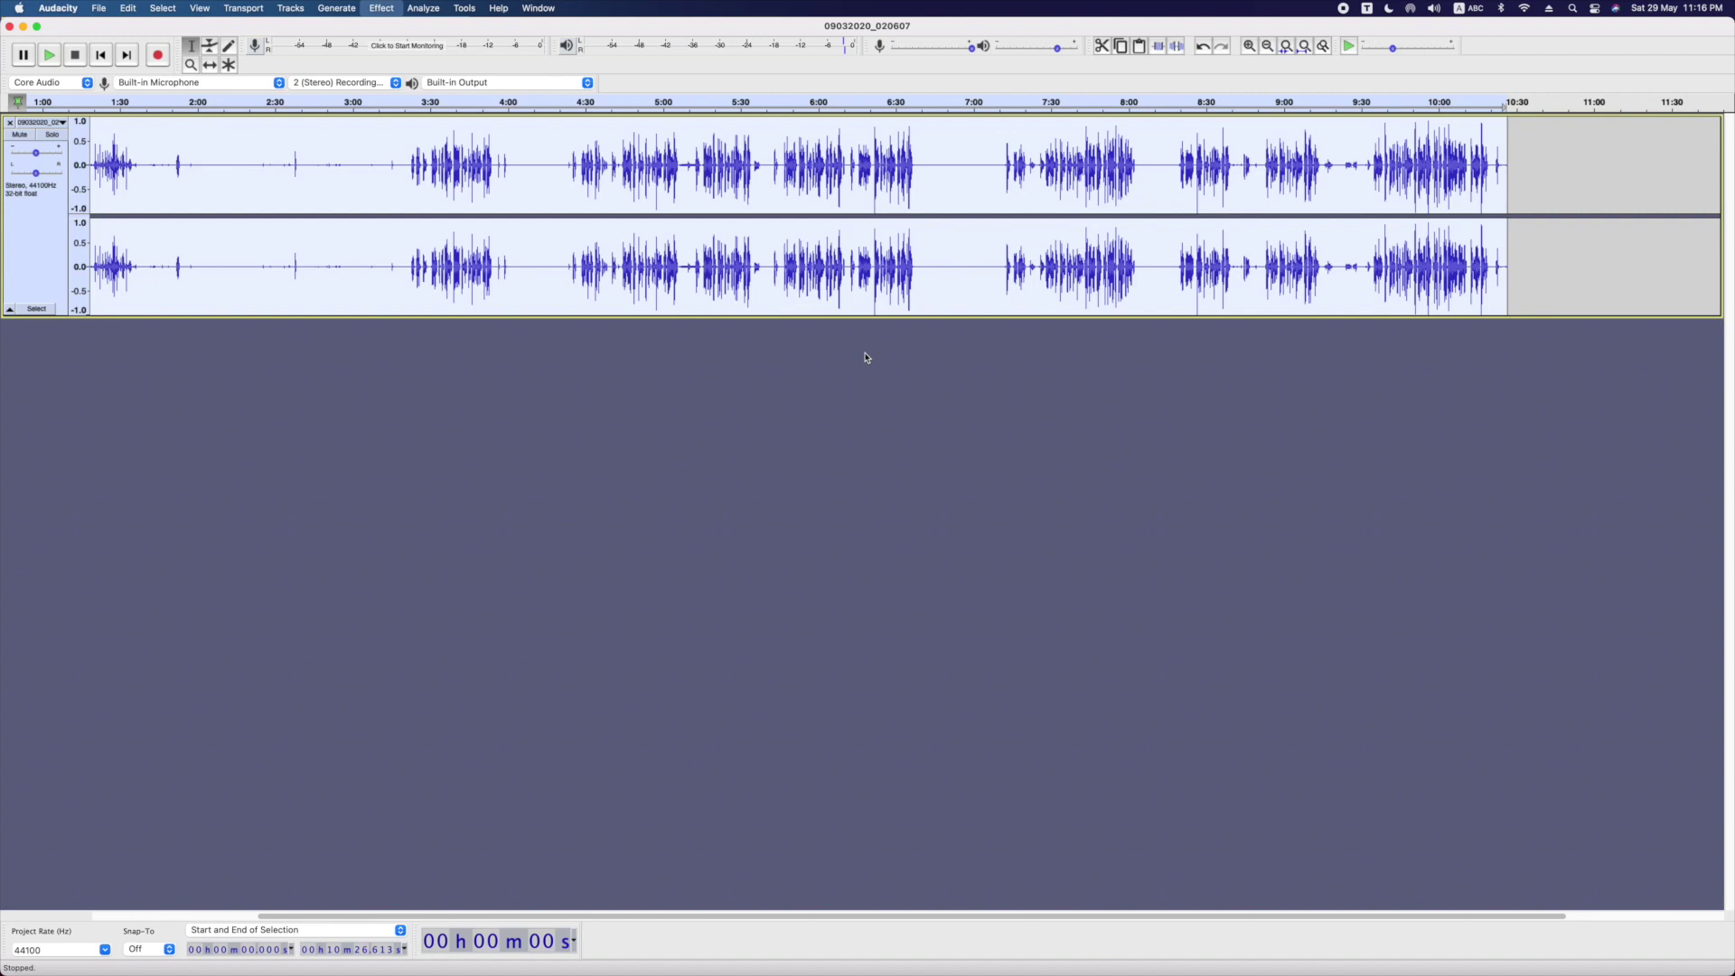
click(838, 501)
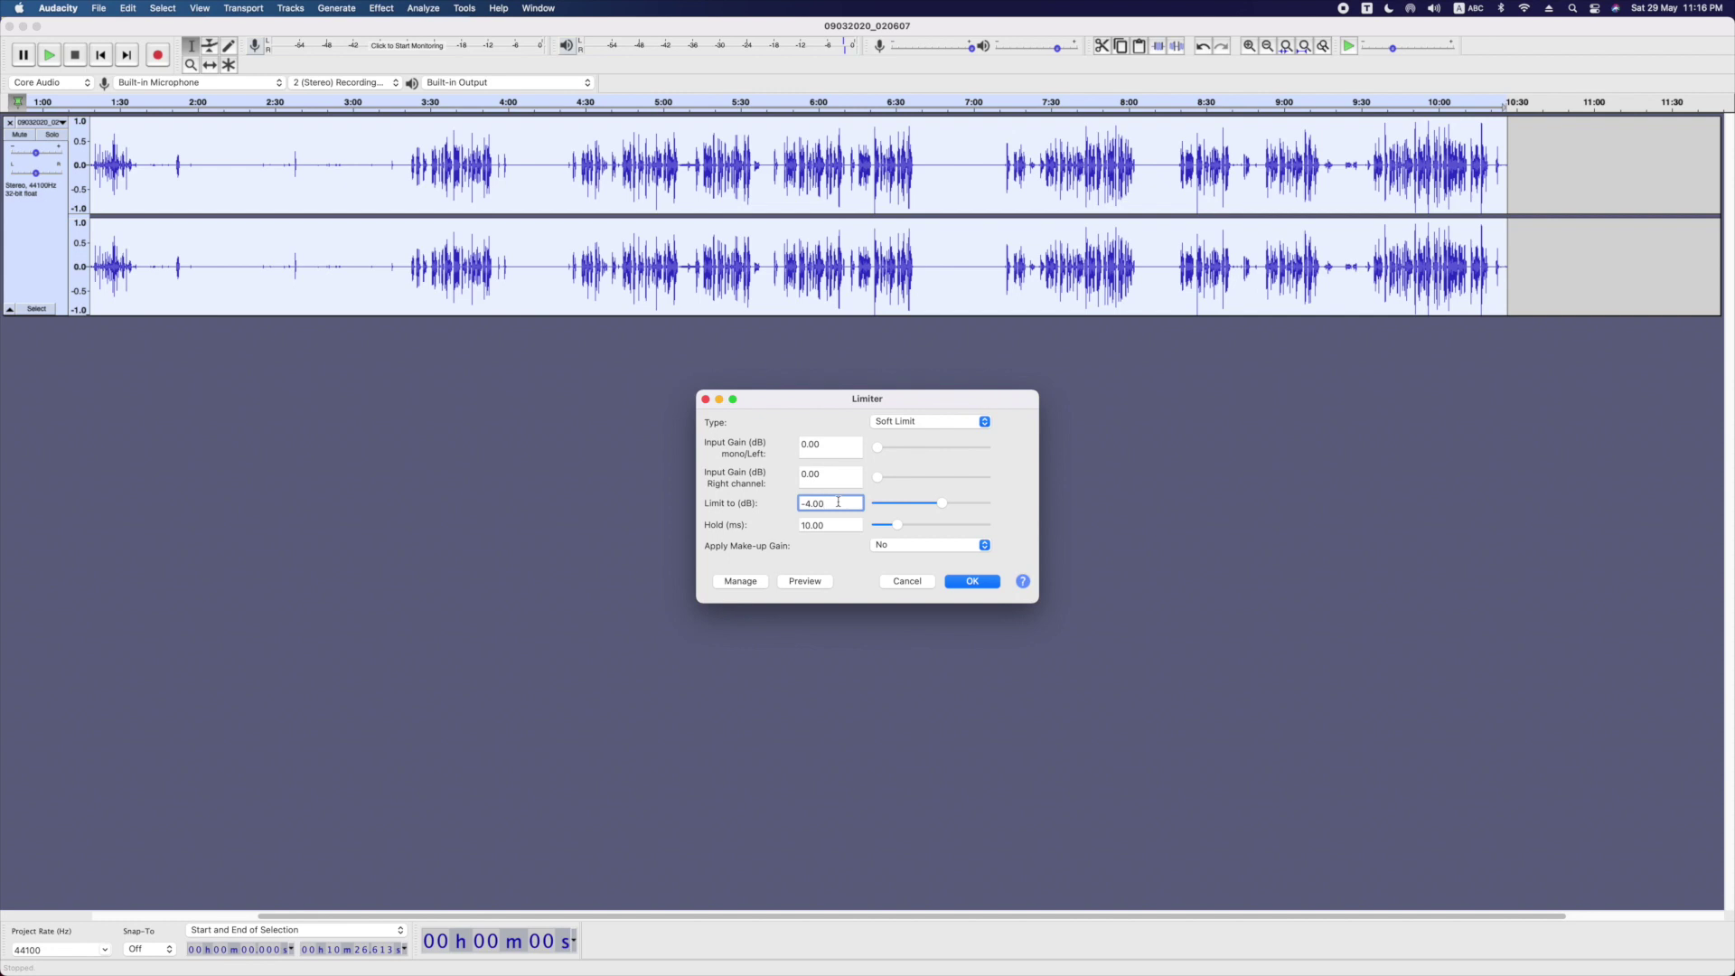
click(973, 581)
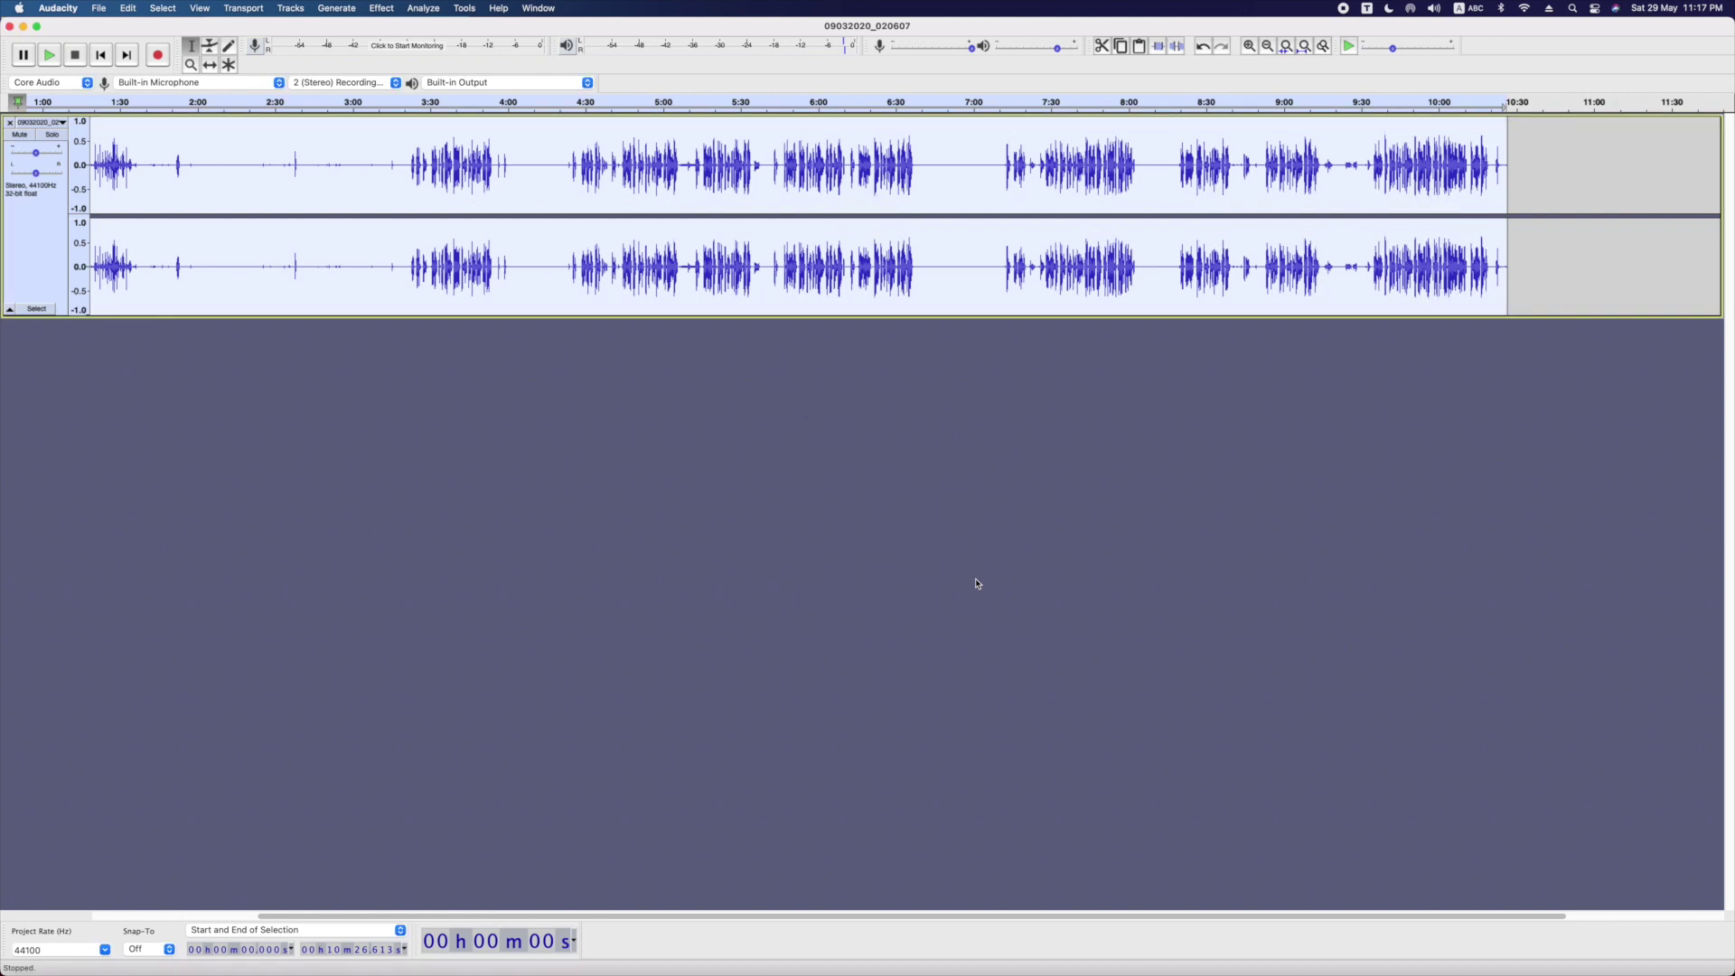
Step: Normalize the track's peak amplitude to -1.0 dB with DC offset removal
click(381, 8)
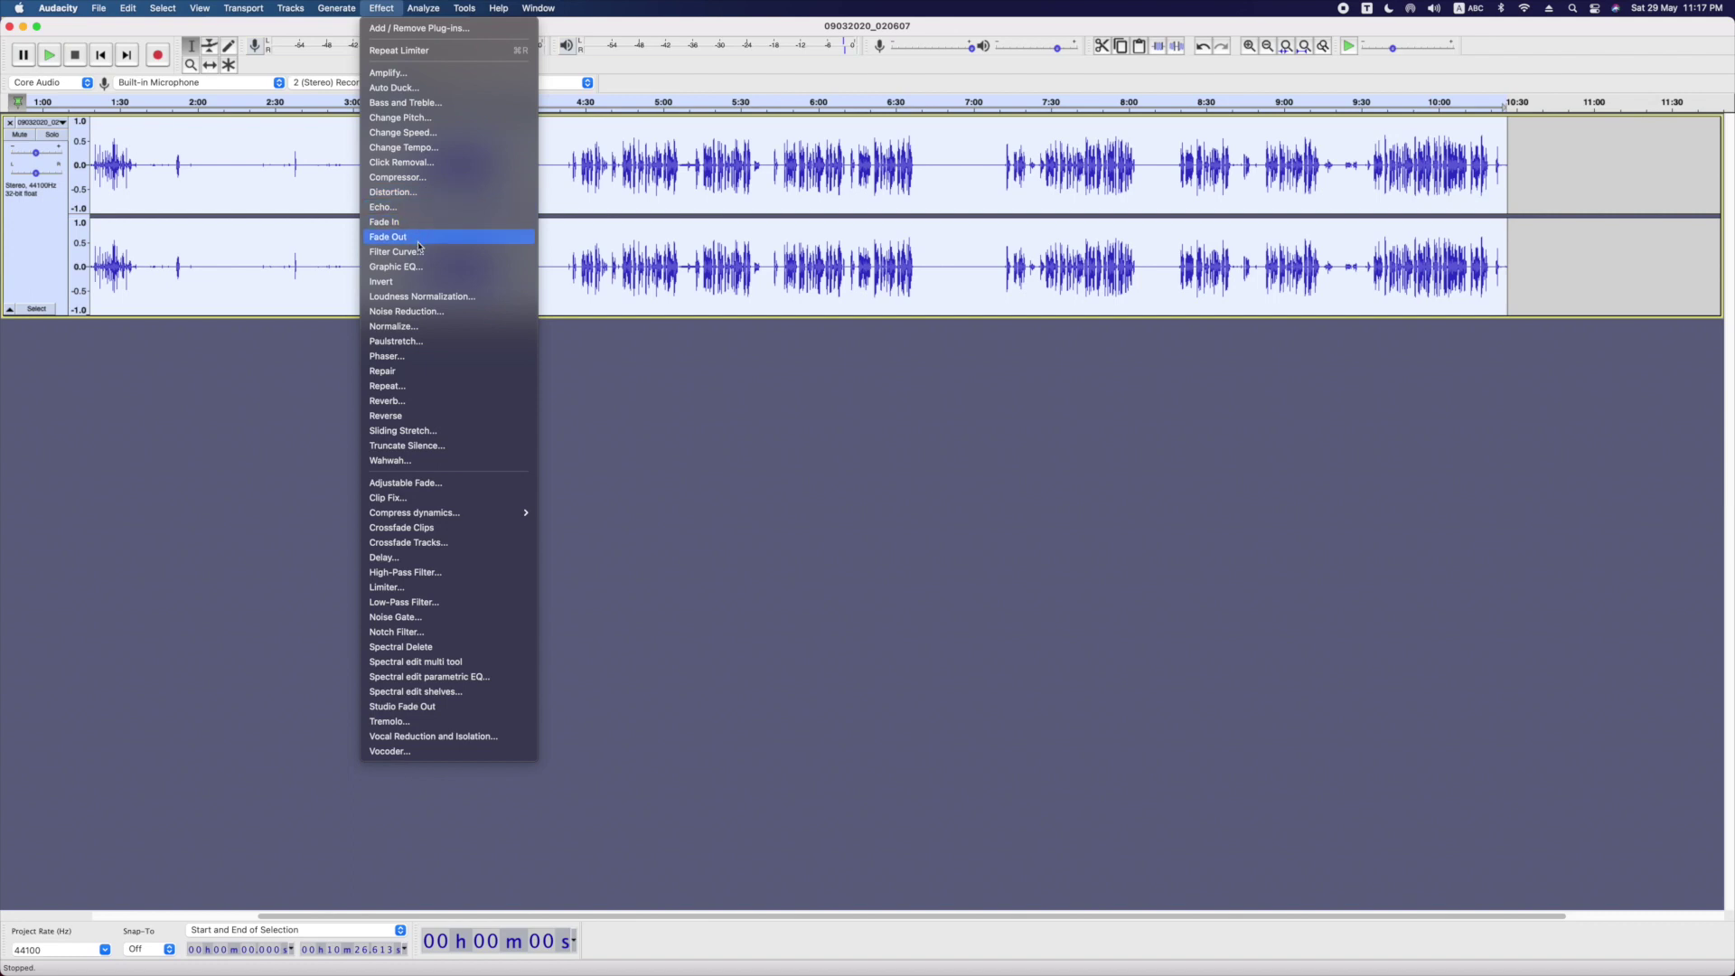
click(479, 326)
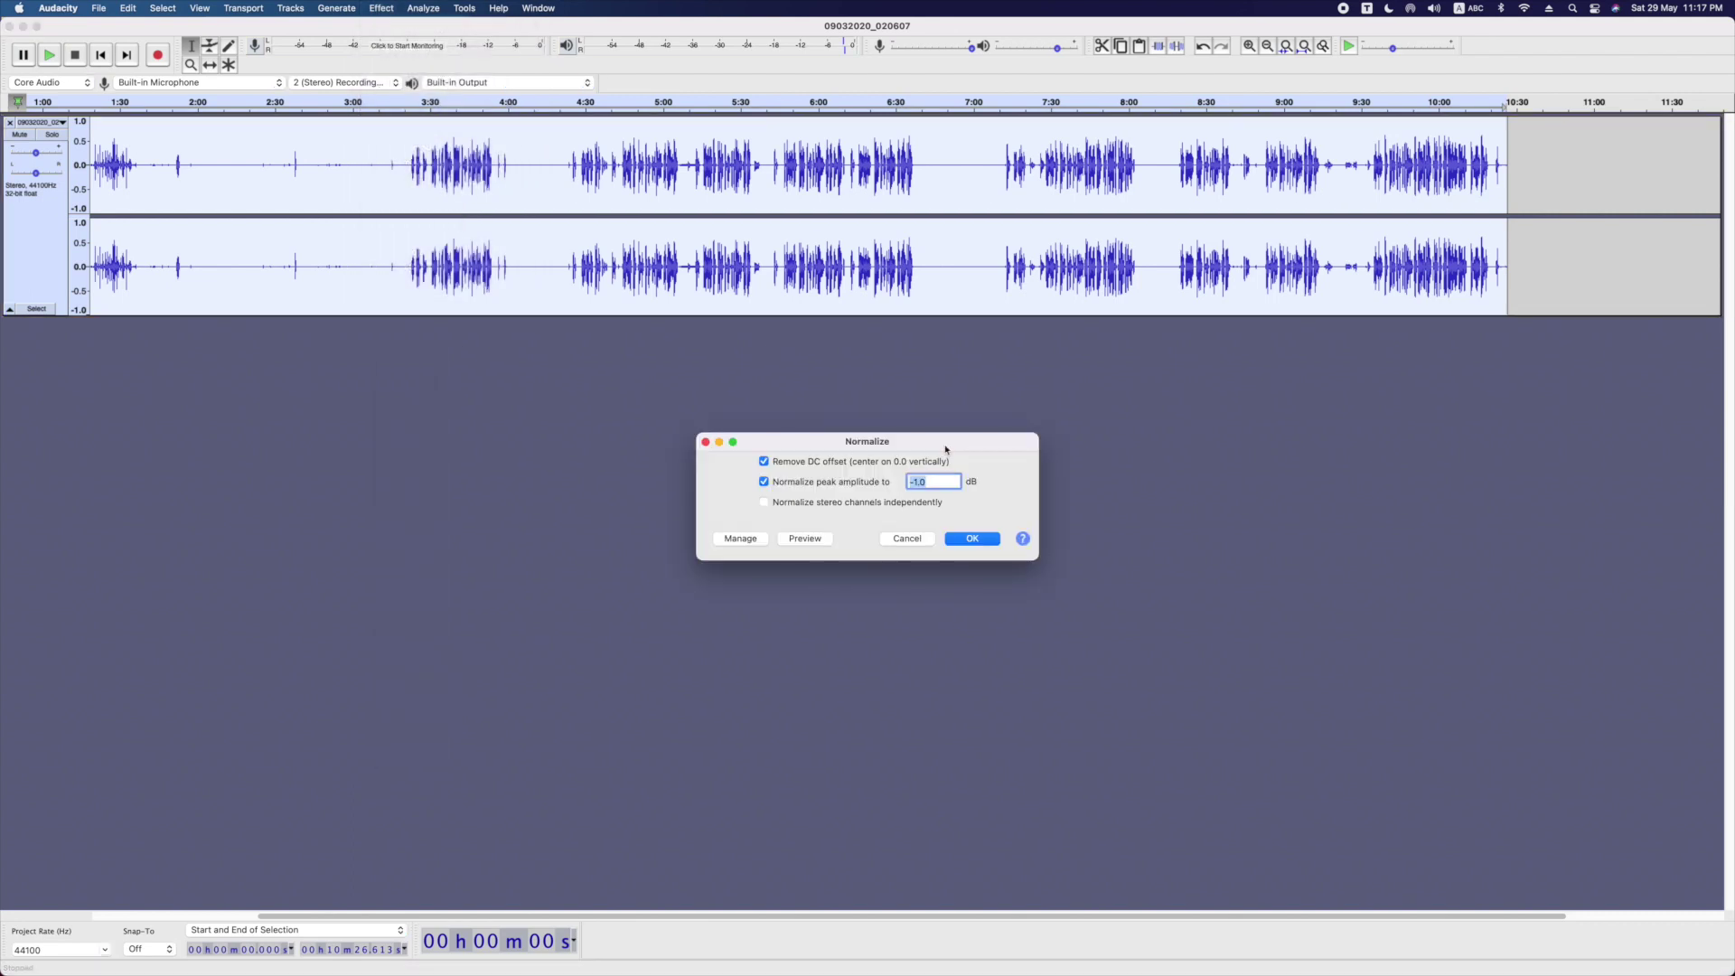
key(Return)
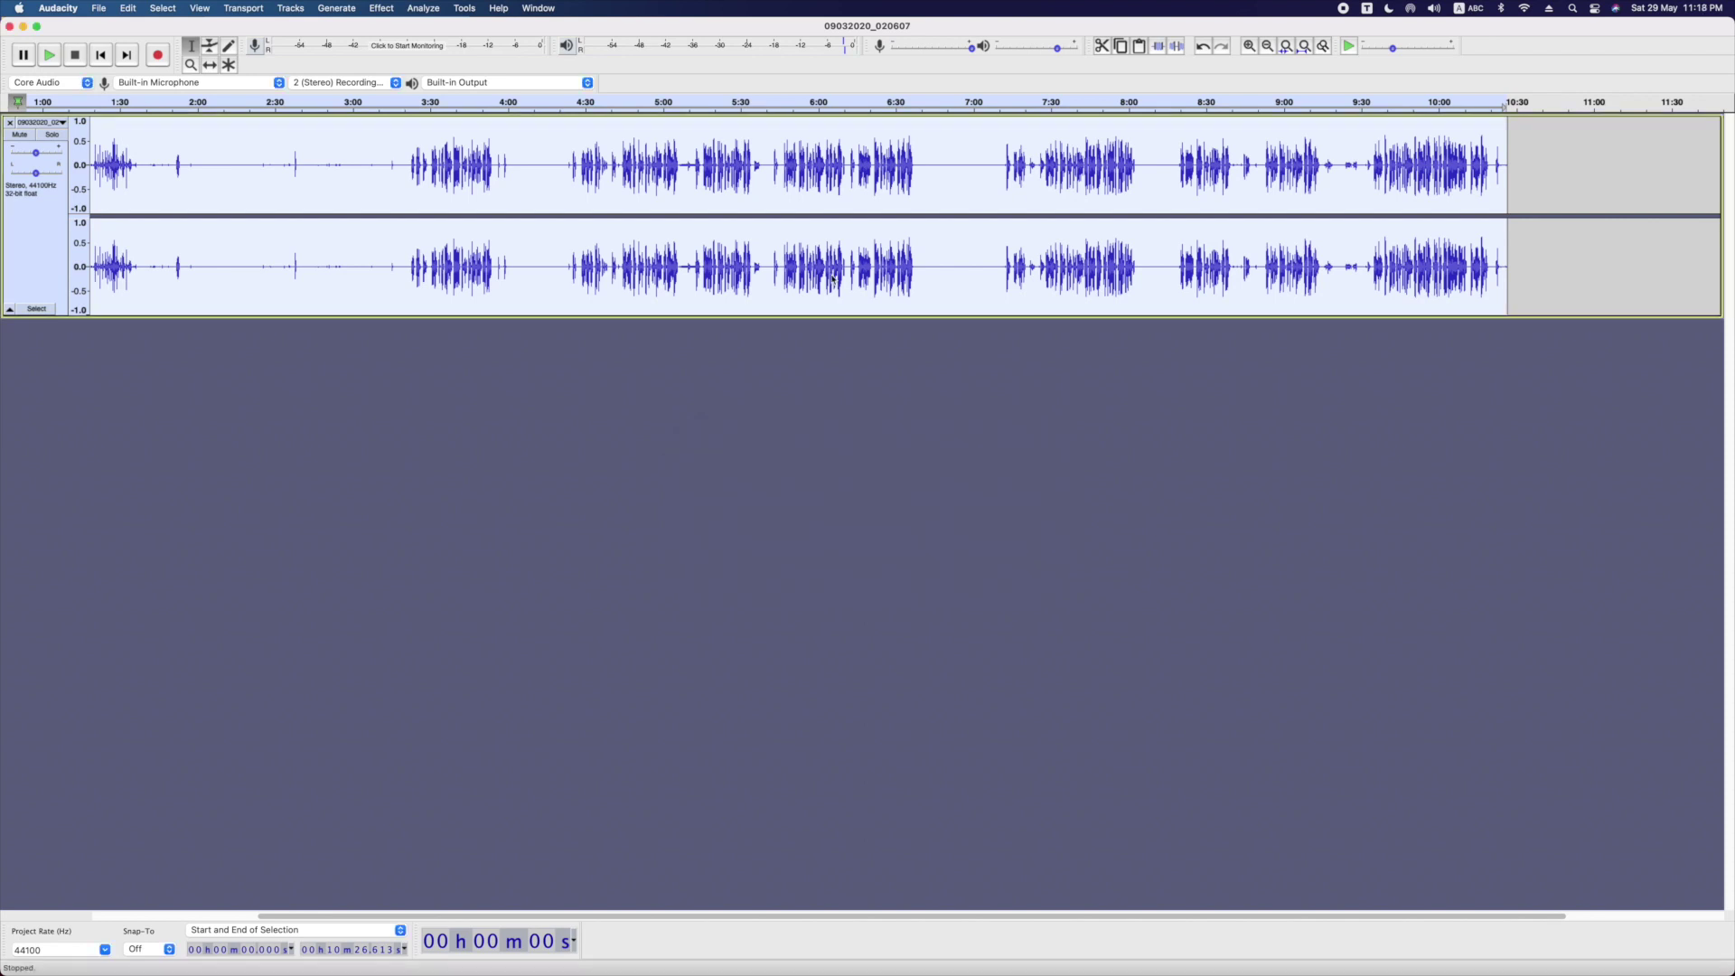